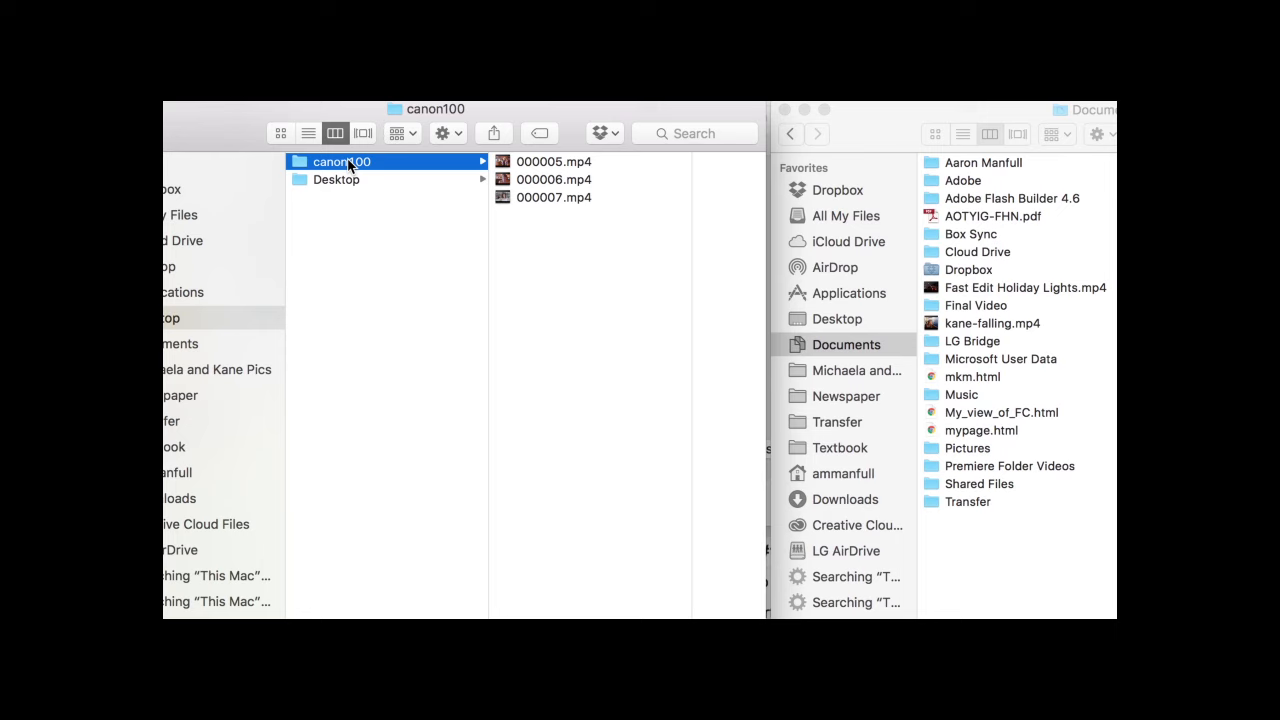
- Create a new folder named b-roll inside canon100, next to the three MP4 clips
click(348, 163)
click(294, 163)
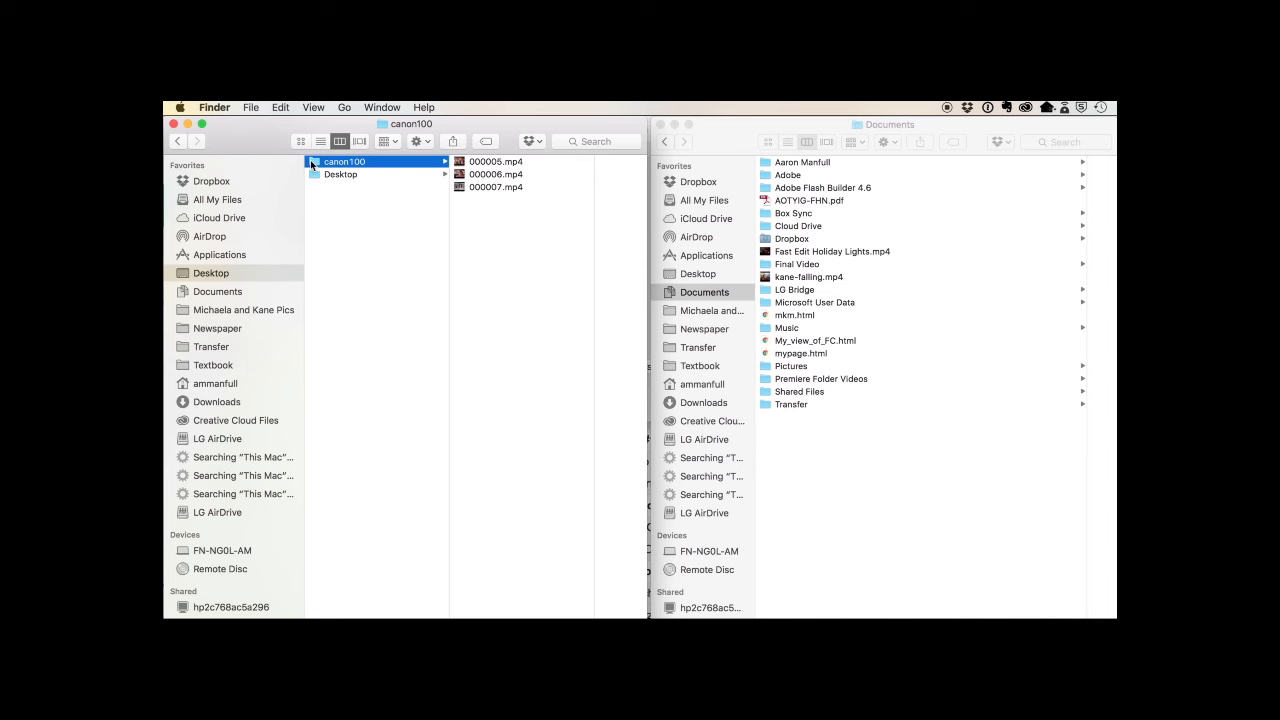
key(super+f)
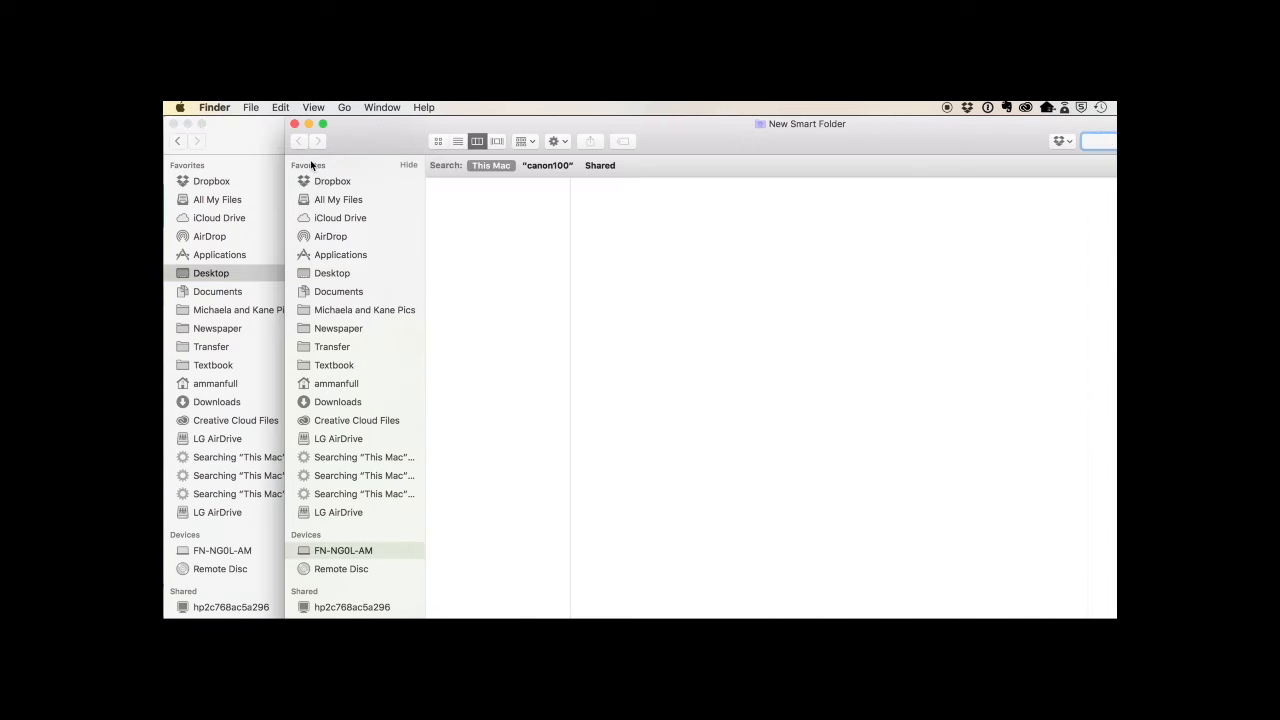
click(295, 122)
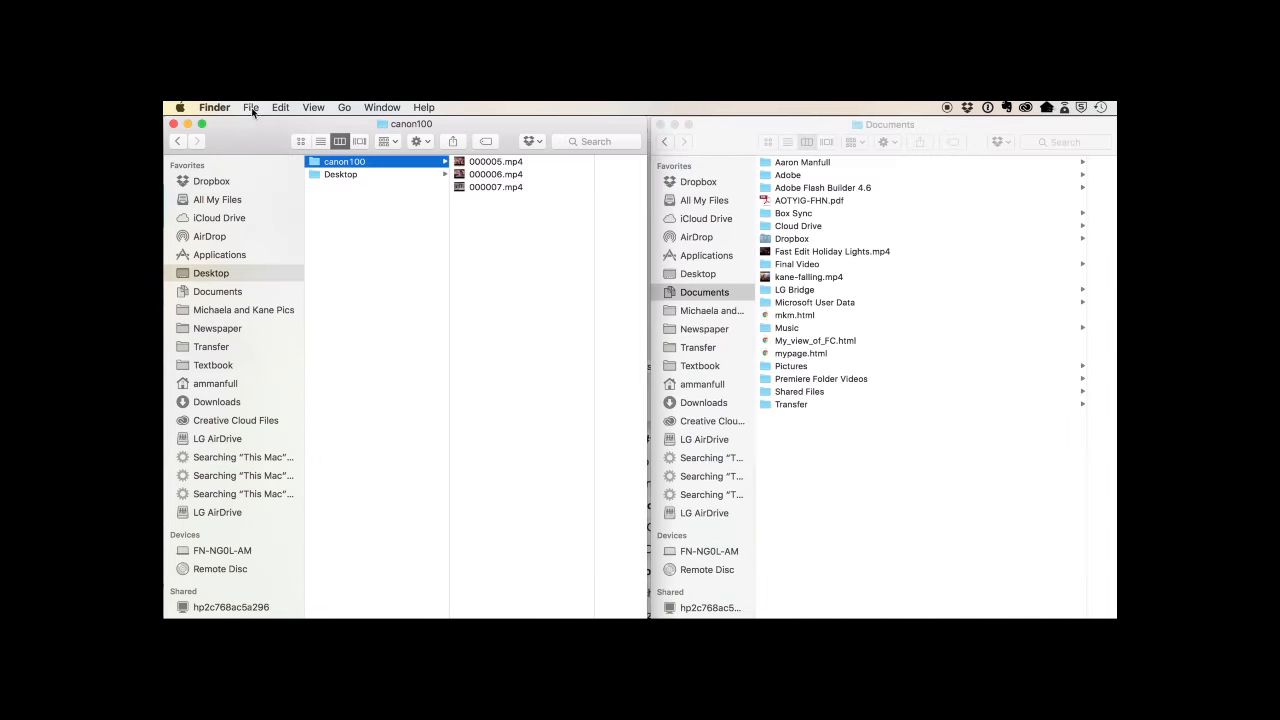
click(251, 107)
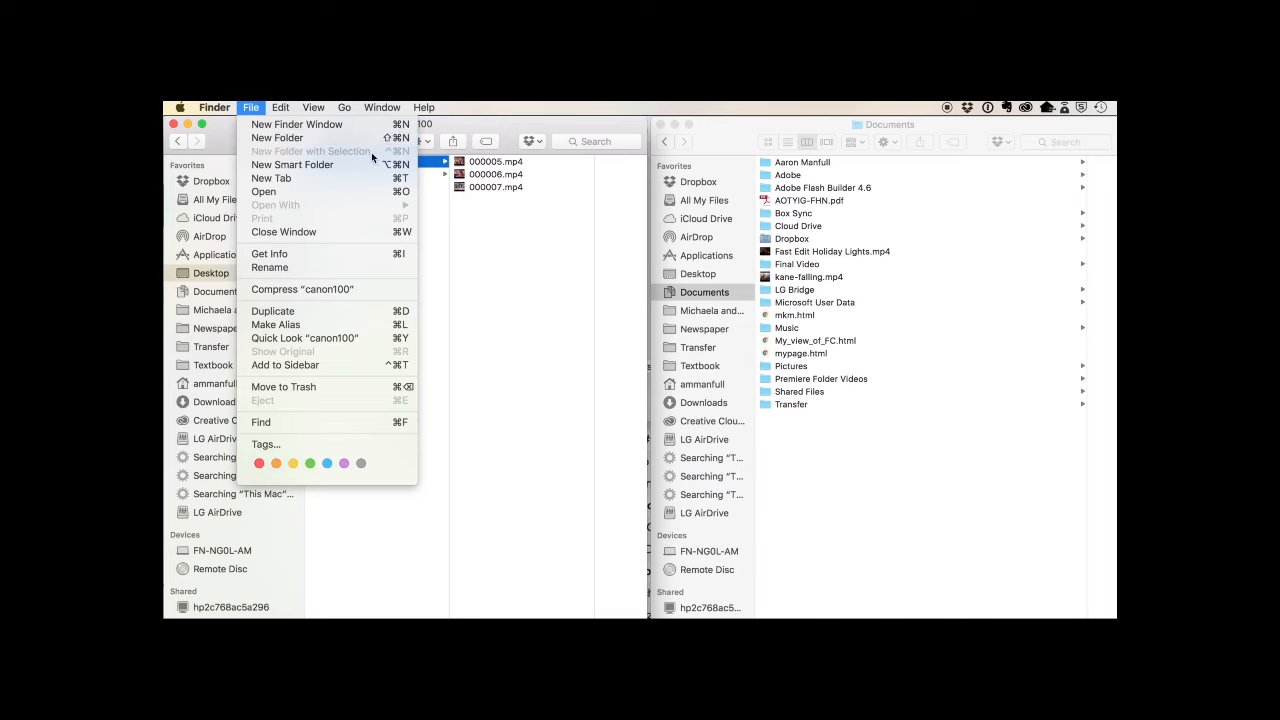
click(479, 209)
key(shift+super+n)
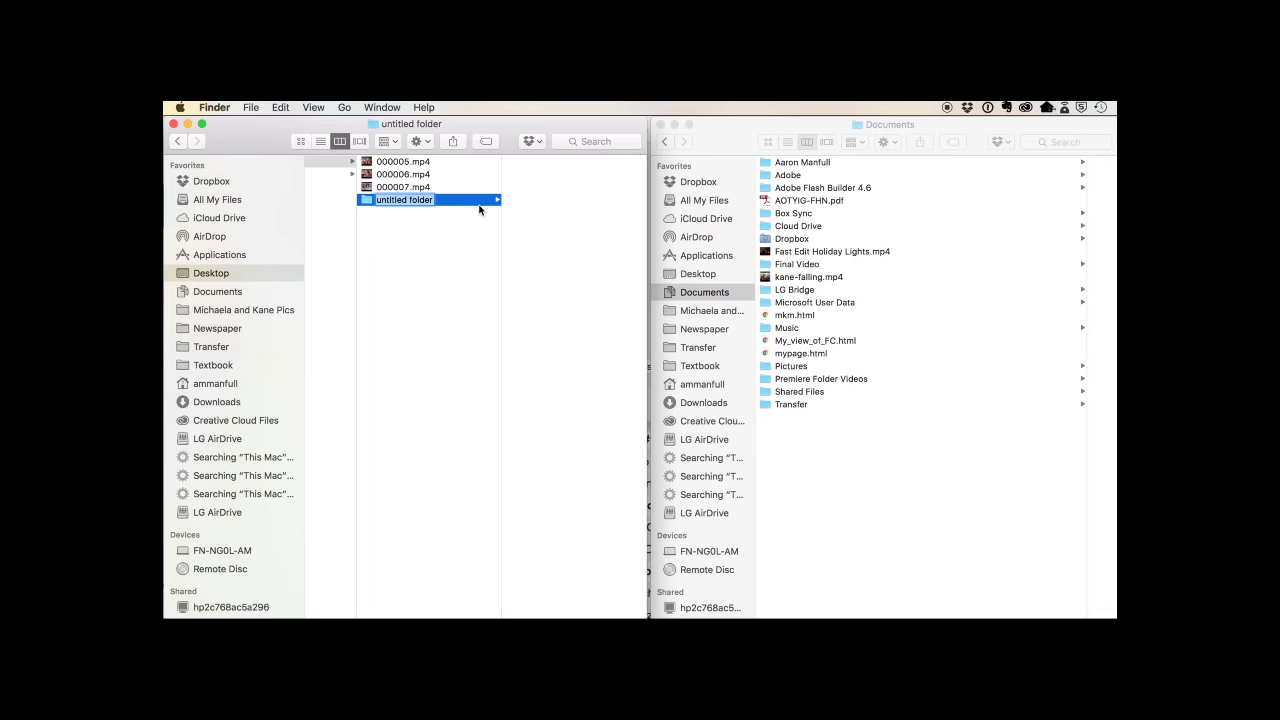
text(b-roll)
key(Return)
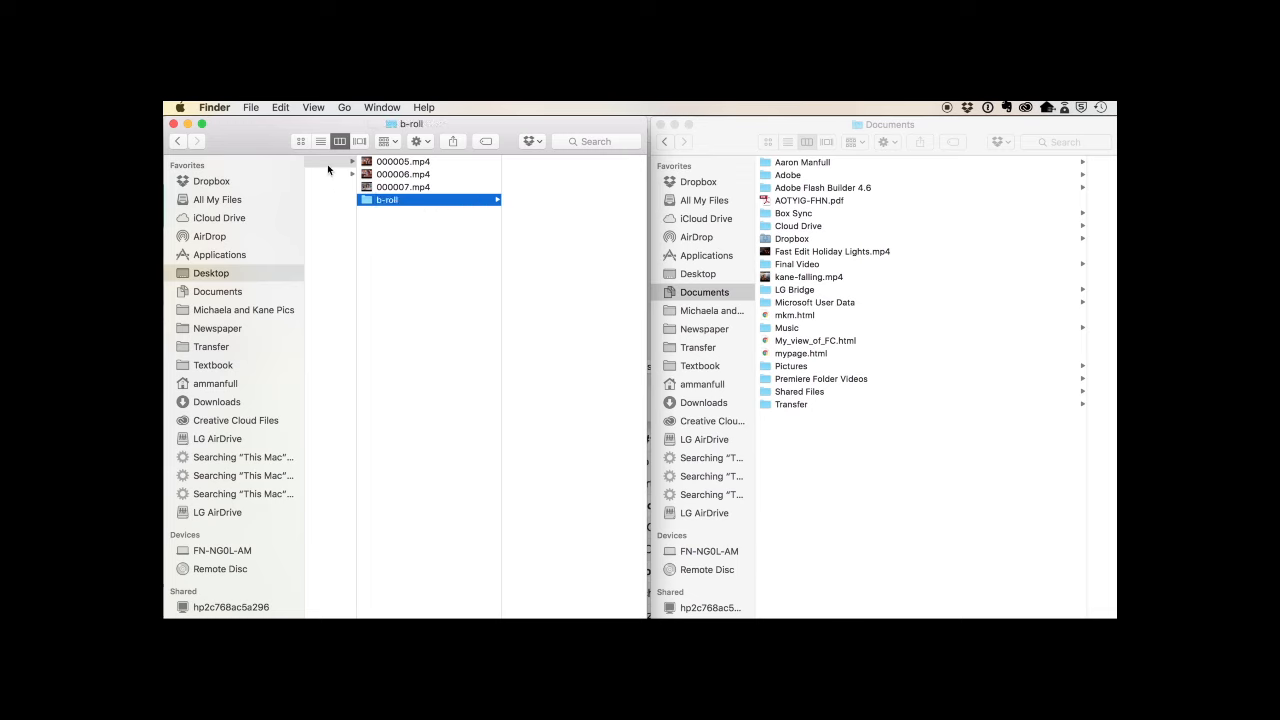
- Create a folder named standups inside canon100
click(327, 163)
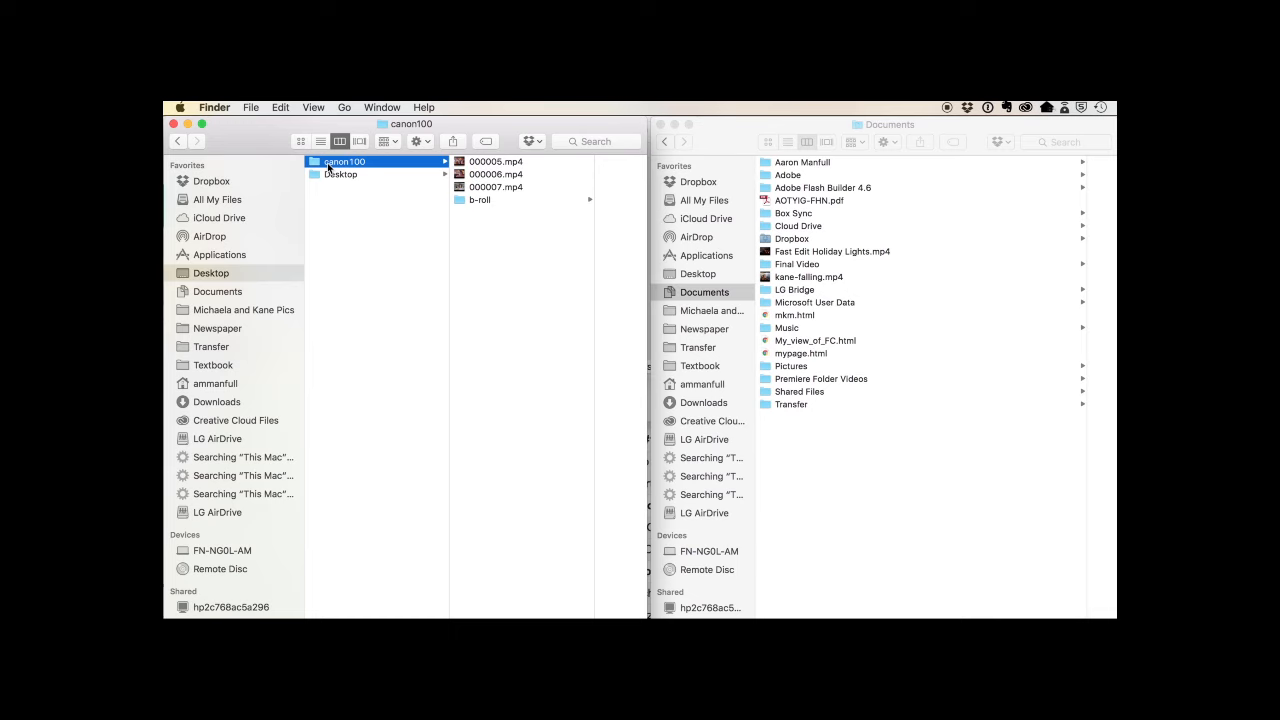
key(super+shift+n)
text(sta)
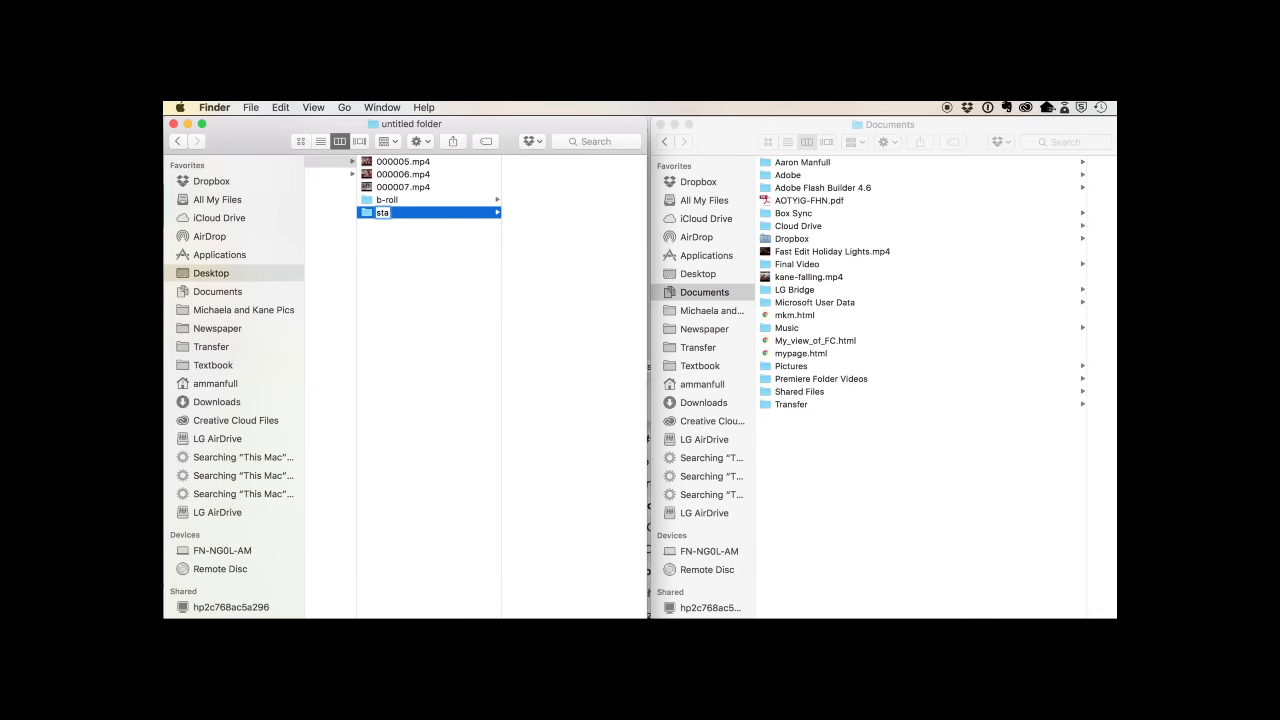
text(nd ups)
key(BackSpace)
key(Return)
- Create a folder named sounds-bites inside canon100
click(331, 165)
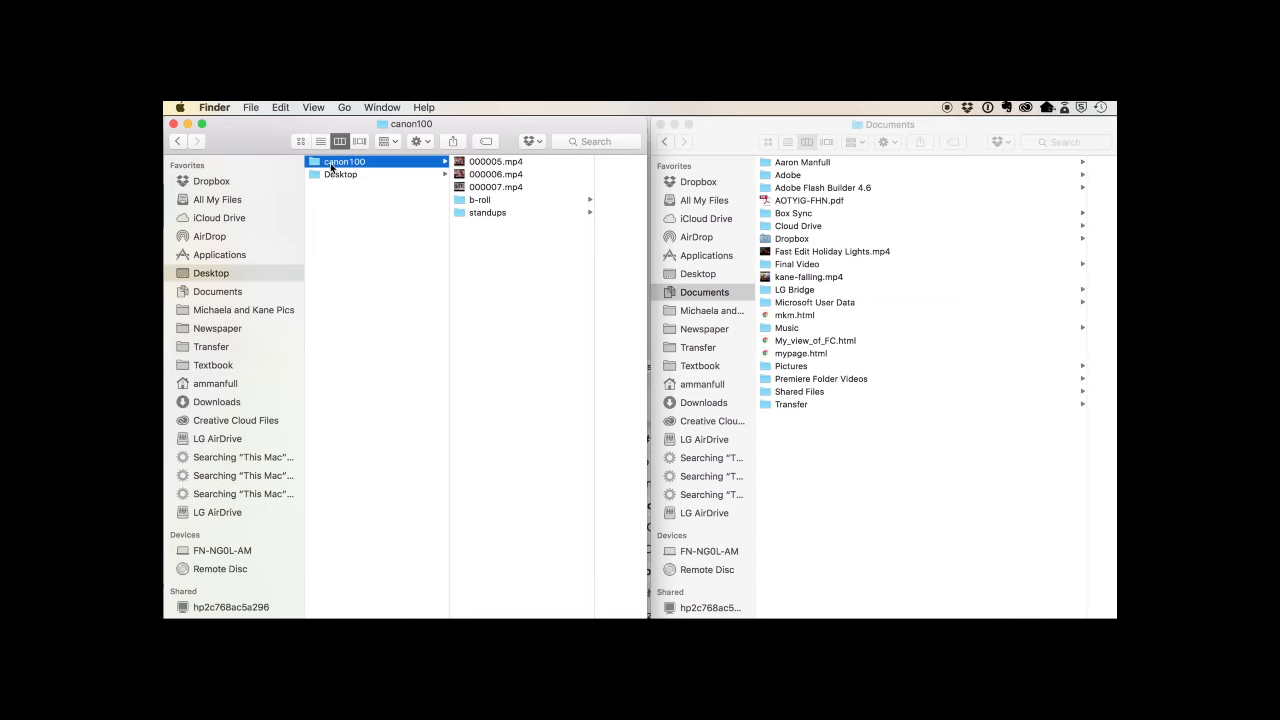
key(super+shift+n)
text(sou)
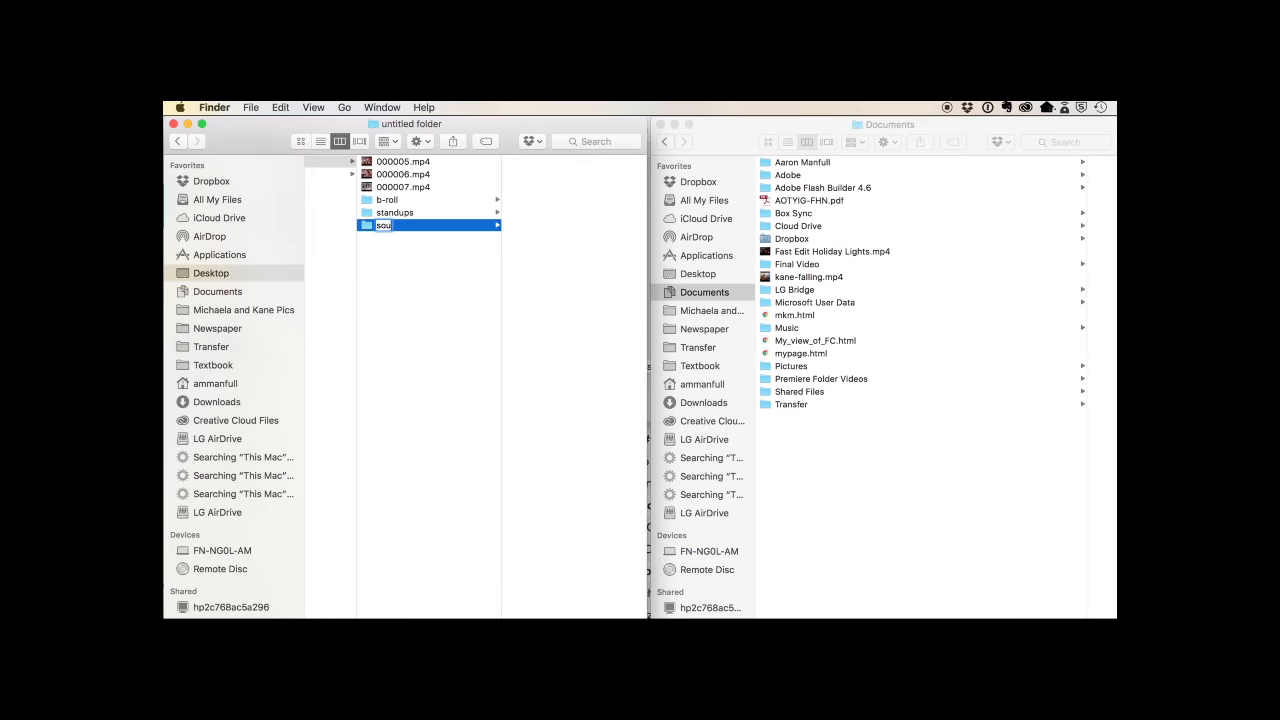
text(nds-bites)
key(Return)
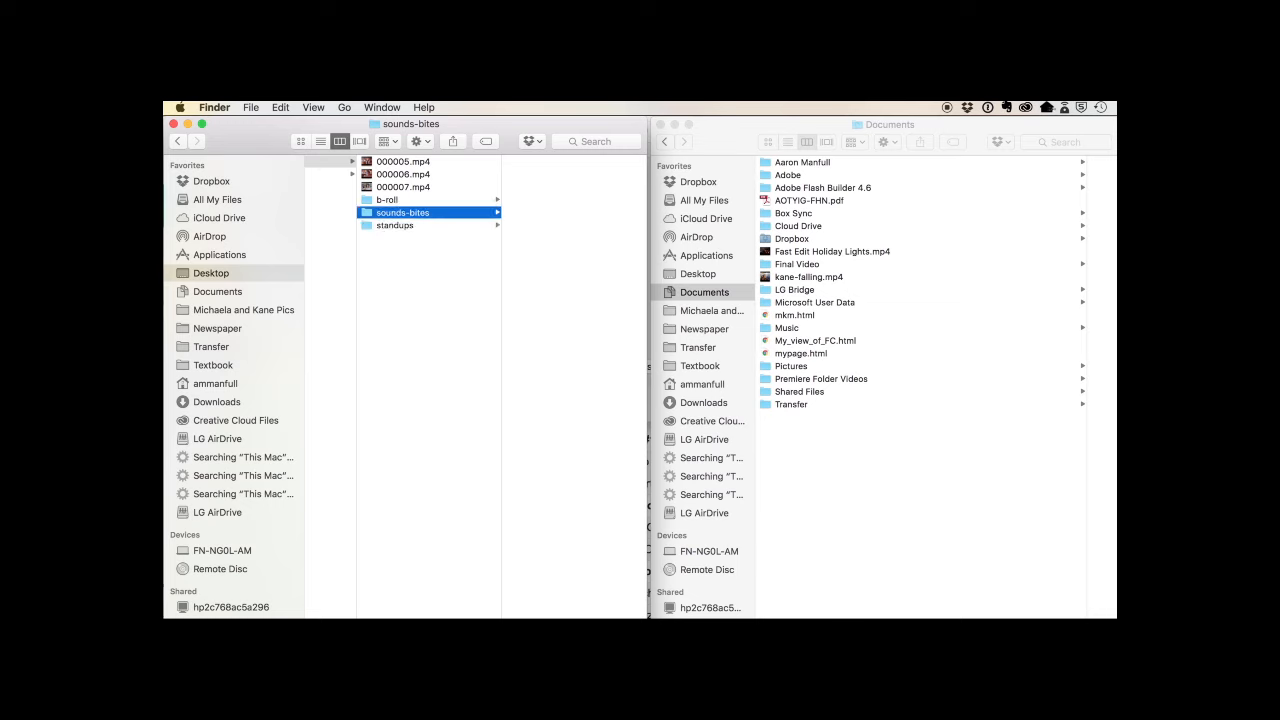
- Preview clip 000005.mp4 in Quick Look and move it into b-roll
click(394, 162)
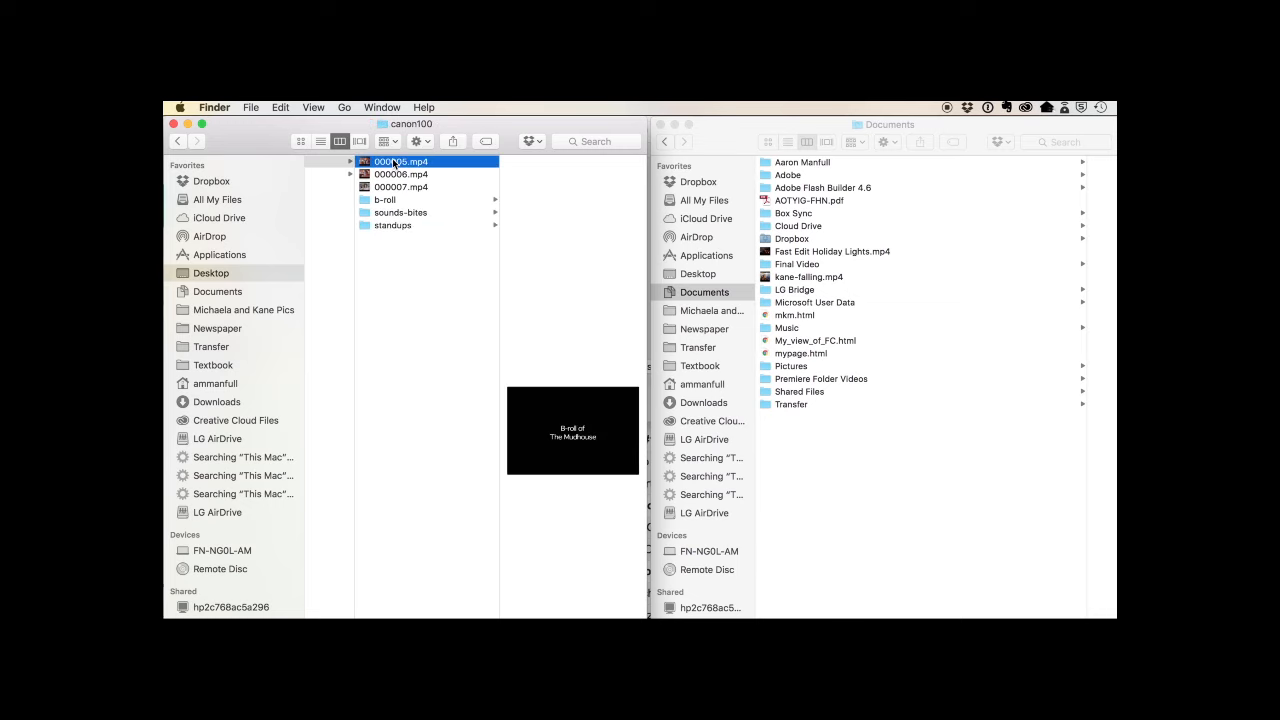
key(space)
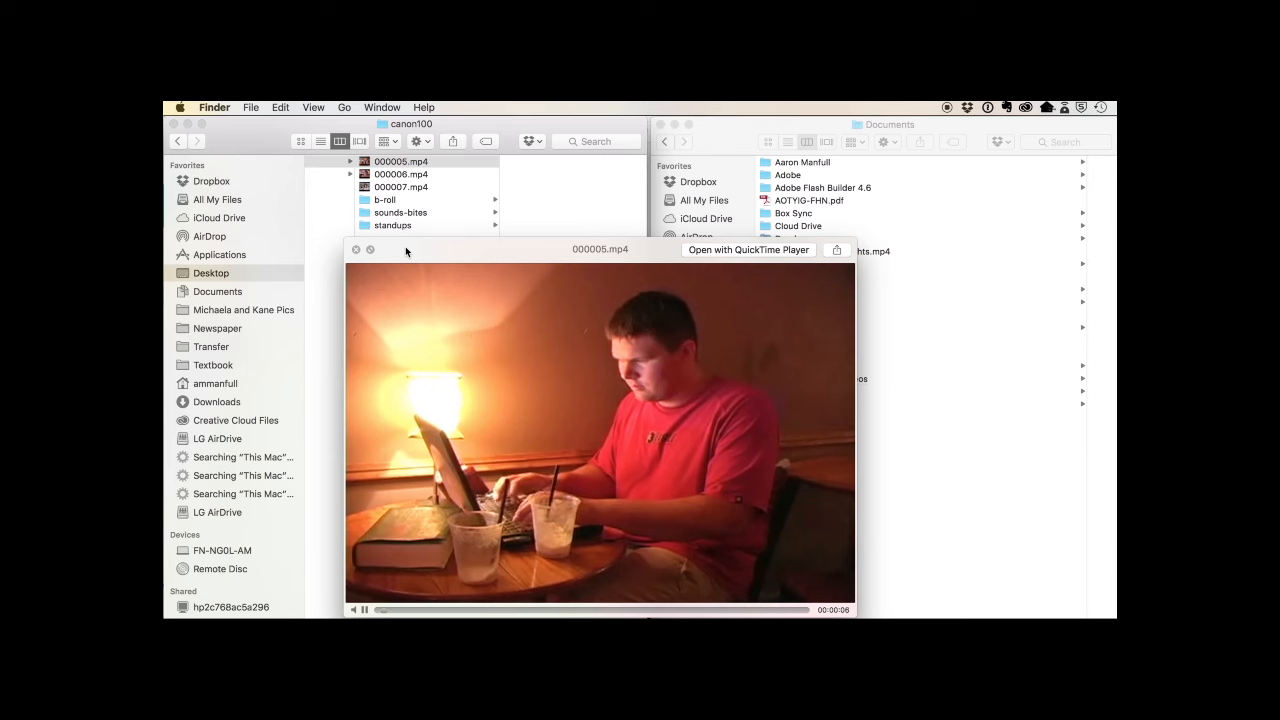
key(space)
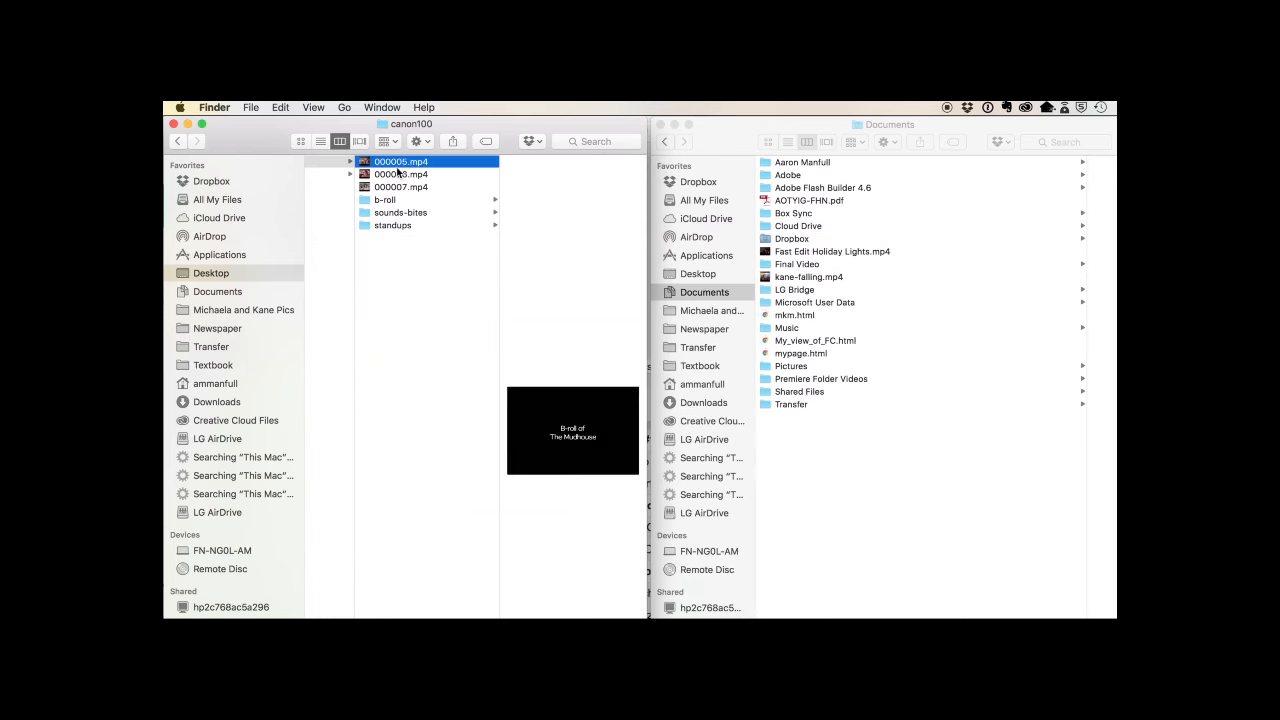
drag(398, 162, 396, 202)
- Preview clip 000006.mp4 in Quick Look and move it into sounds-bites
click(395, 162)
key(space)
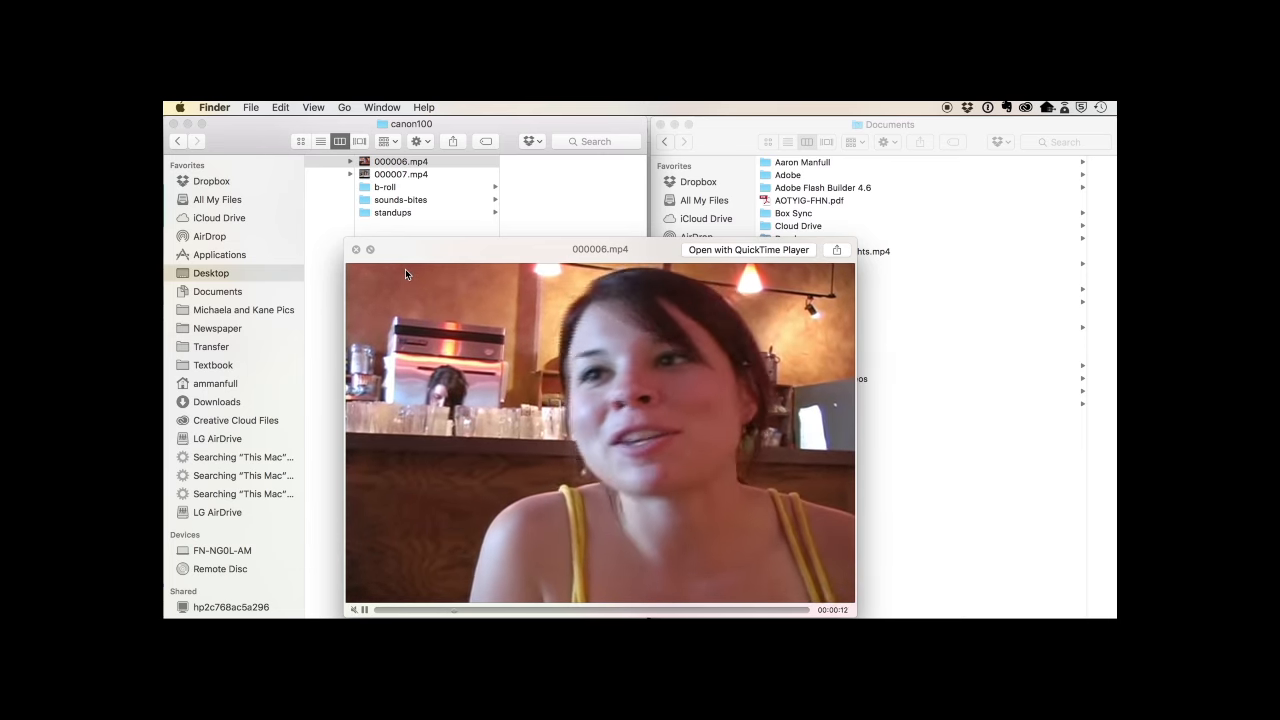
key(space)
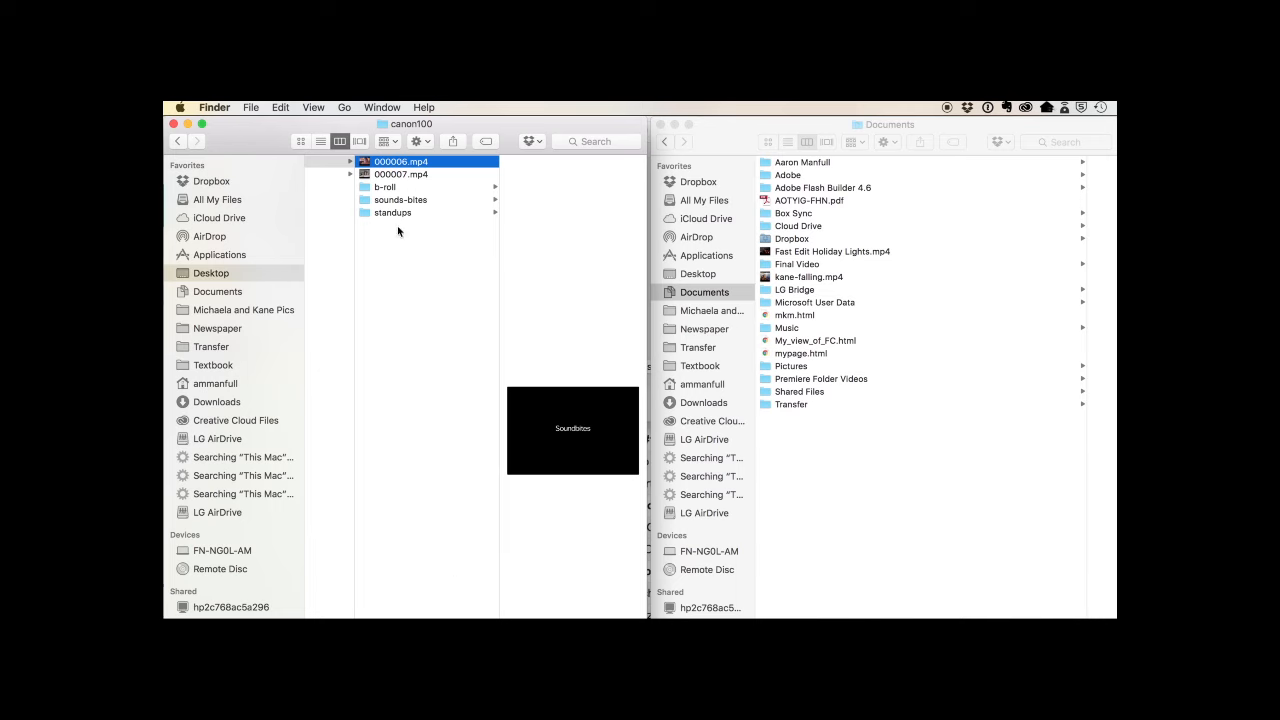
drag(395, 164, 405, 197)
- Preview clip 000007.mp4 in Quick Look and move it into standups
click(398, 161)
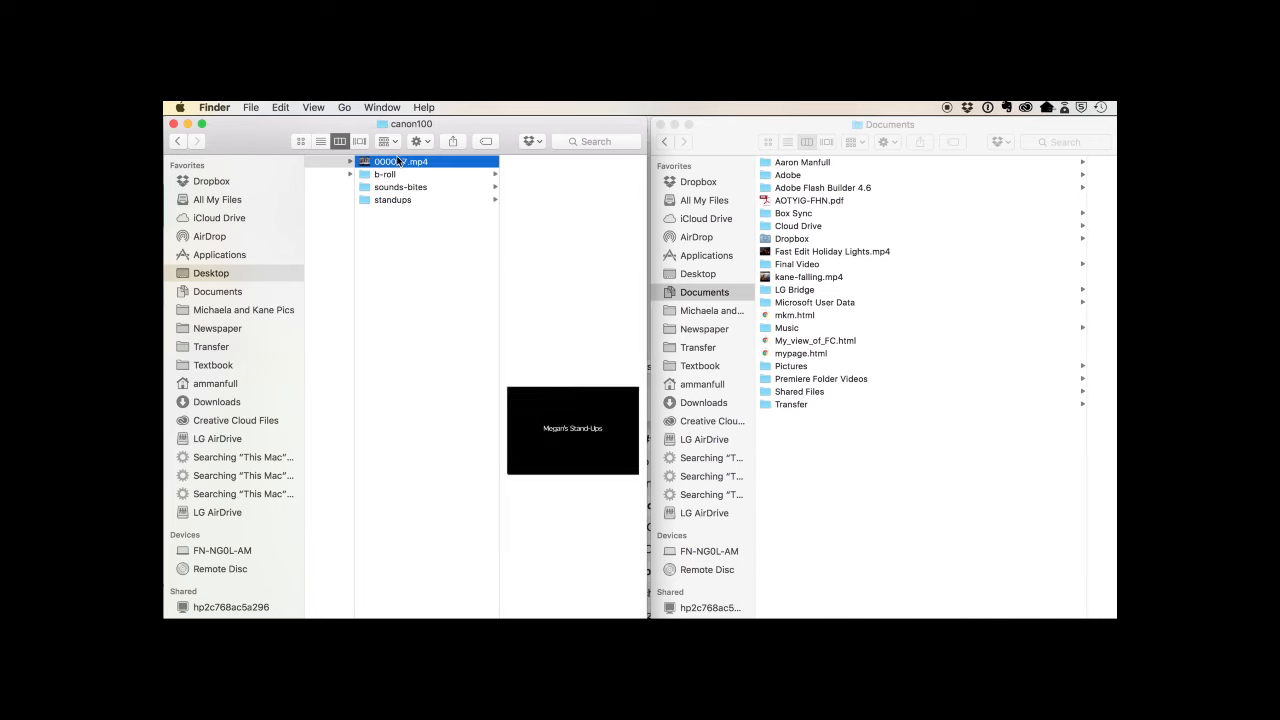
key(space)
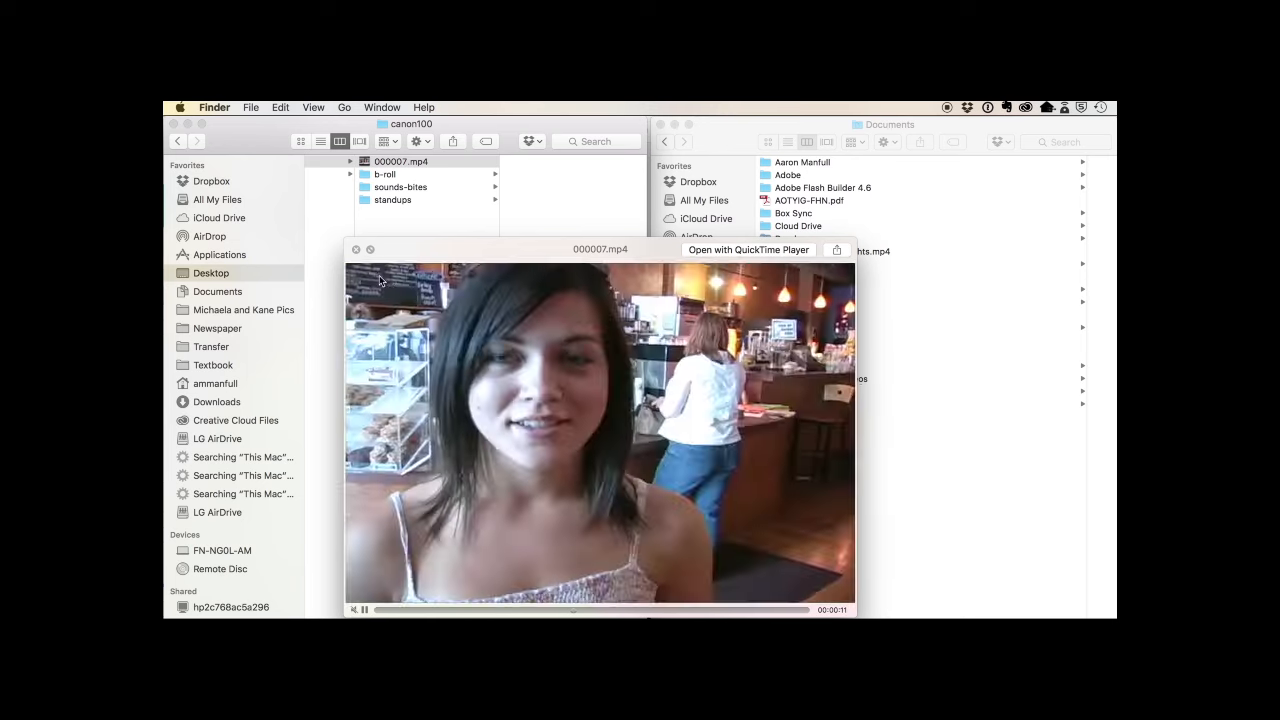
key(space)
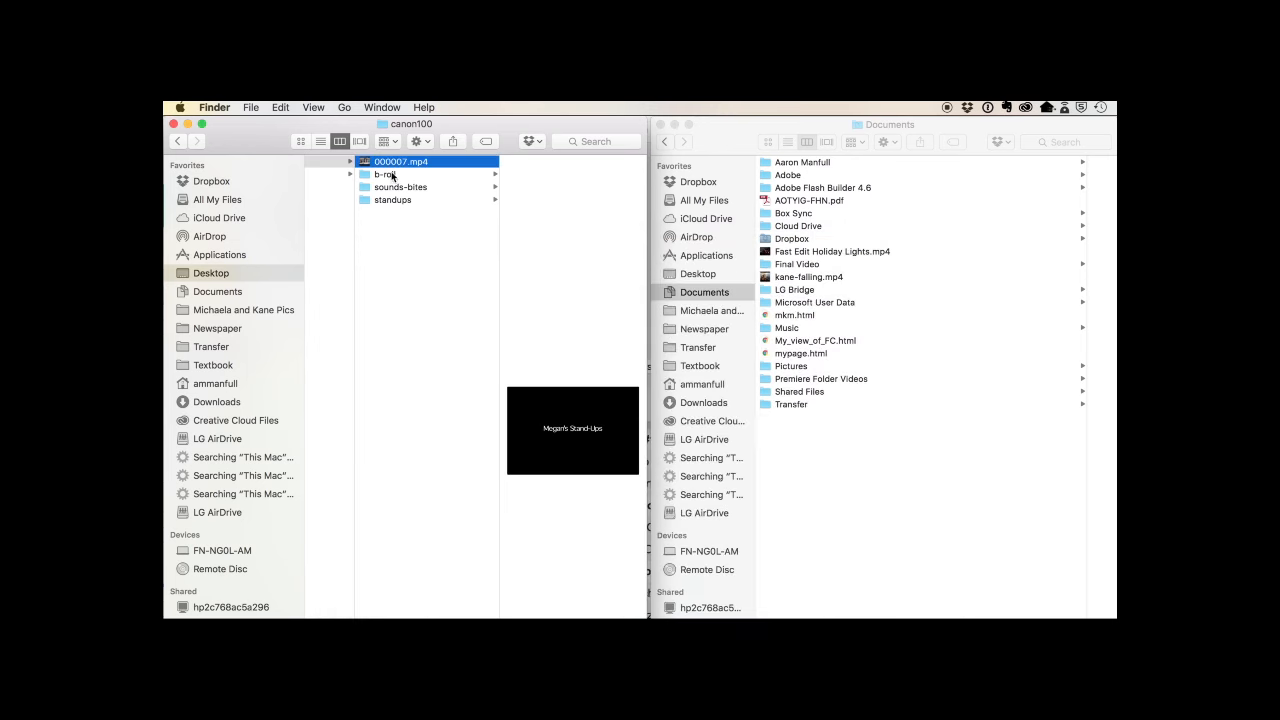
drag(388, 165, 401, 204)
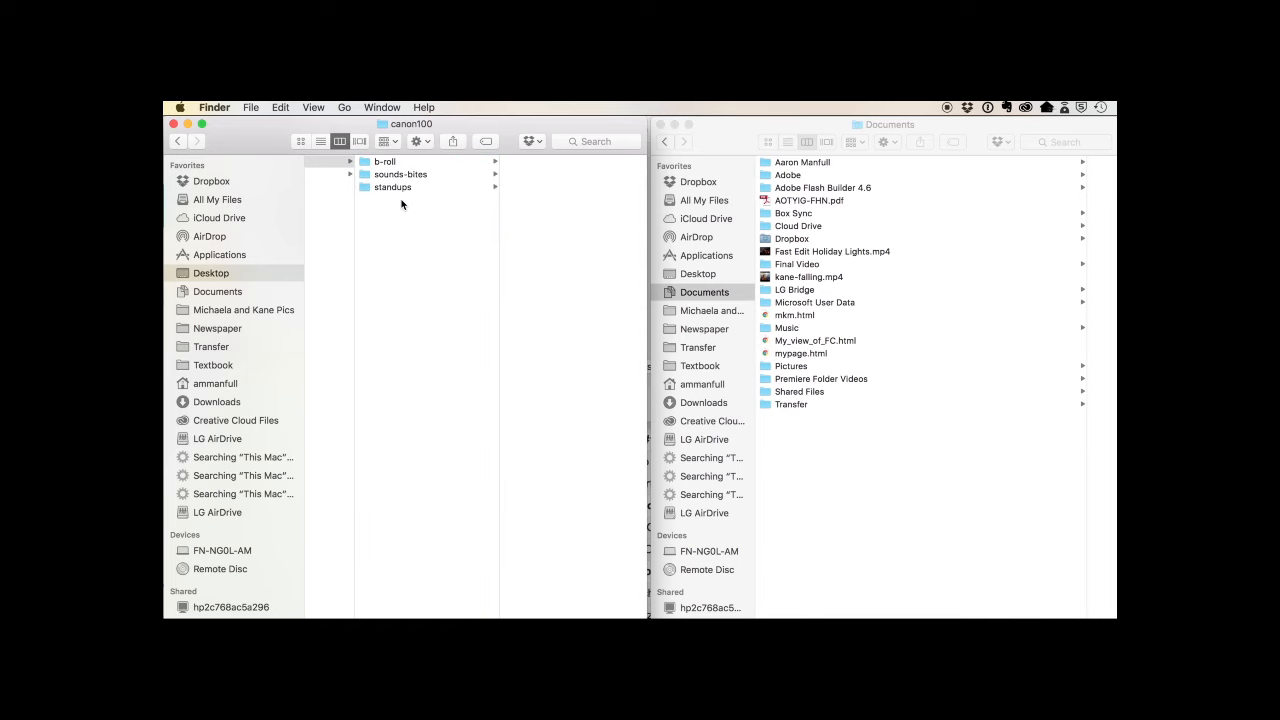
- Insert a hyphen into the standups folder name so it reads stand-ups
click(399, 189)
click(399, 188)
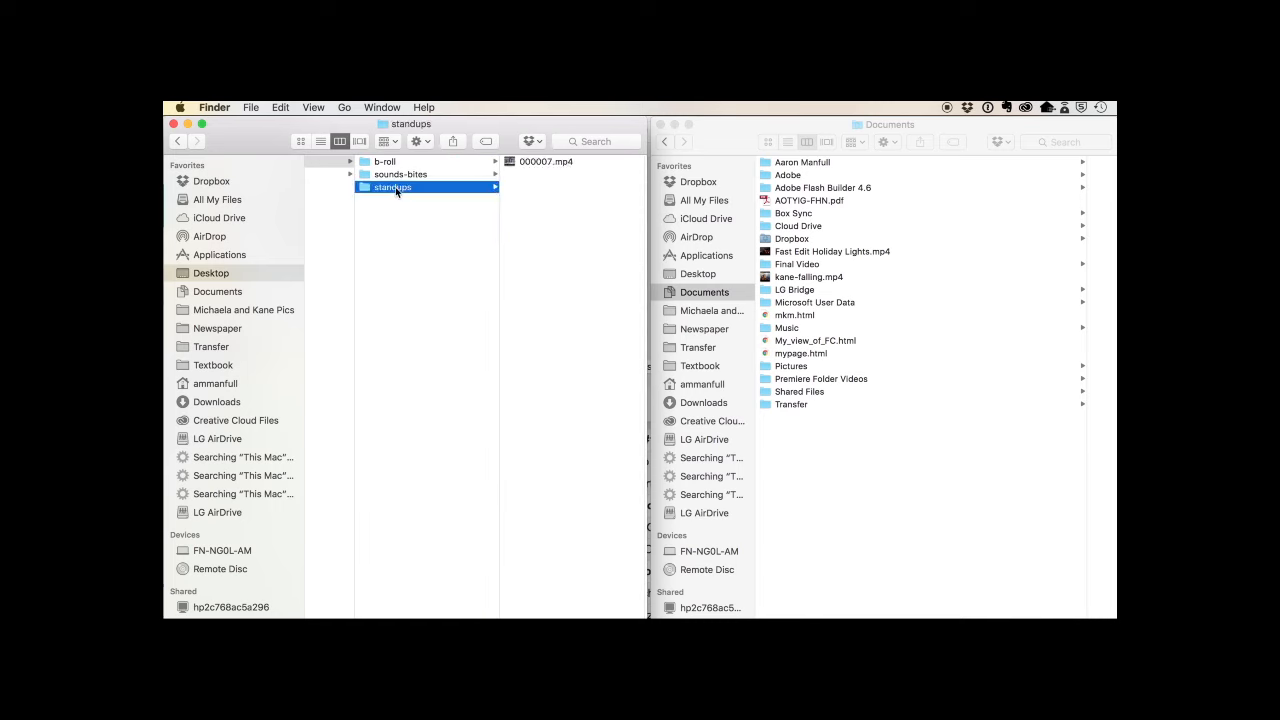
key(Right)
text(-)
key(Return)
drag(720, 126, 724, 126)
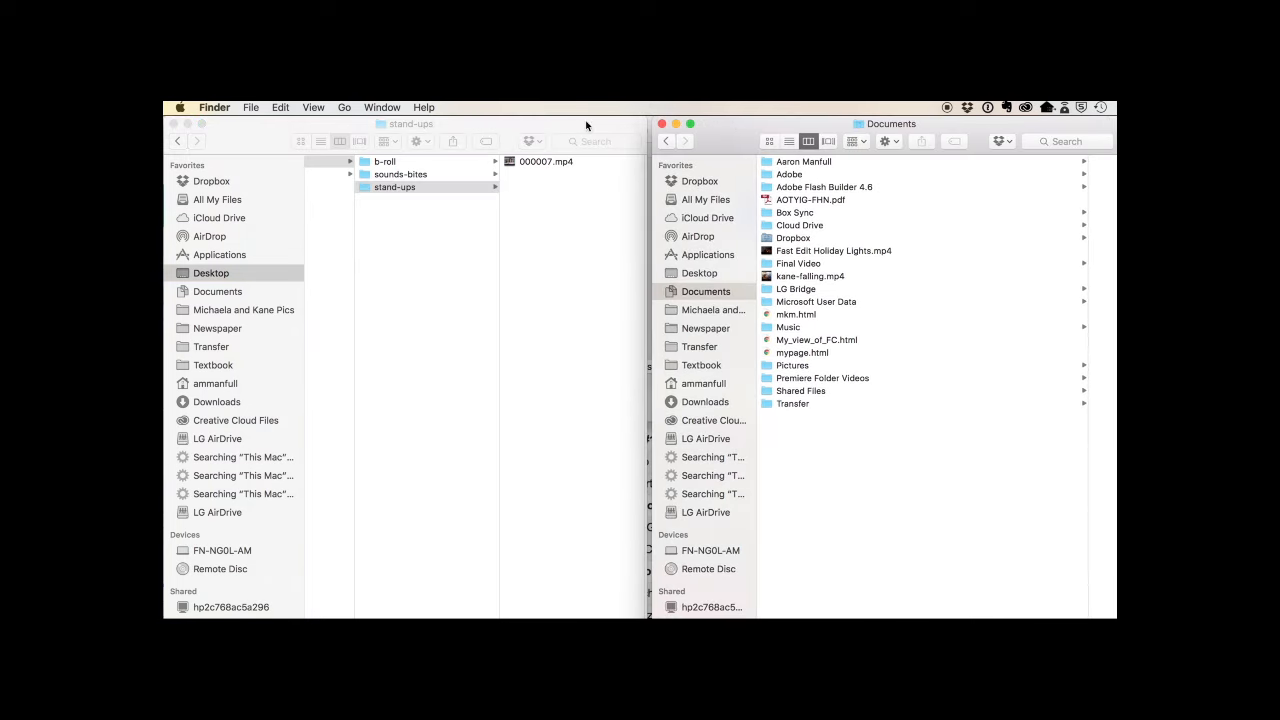
- Open a new Finder window, make it taller and place it on the right side
click(255, 108)
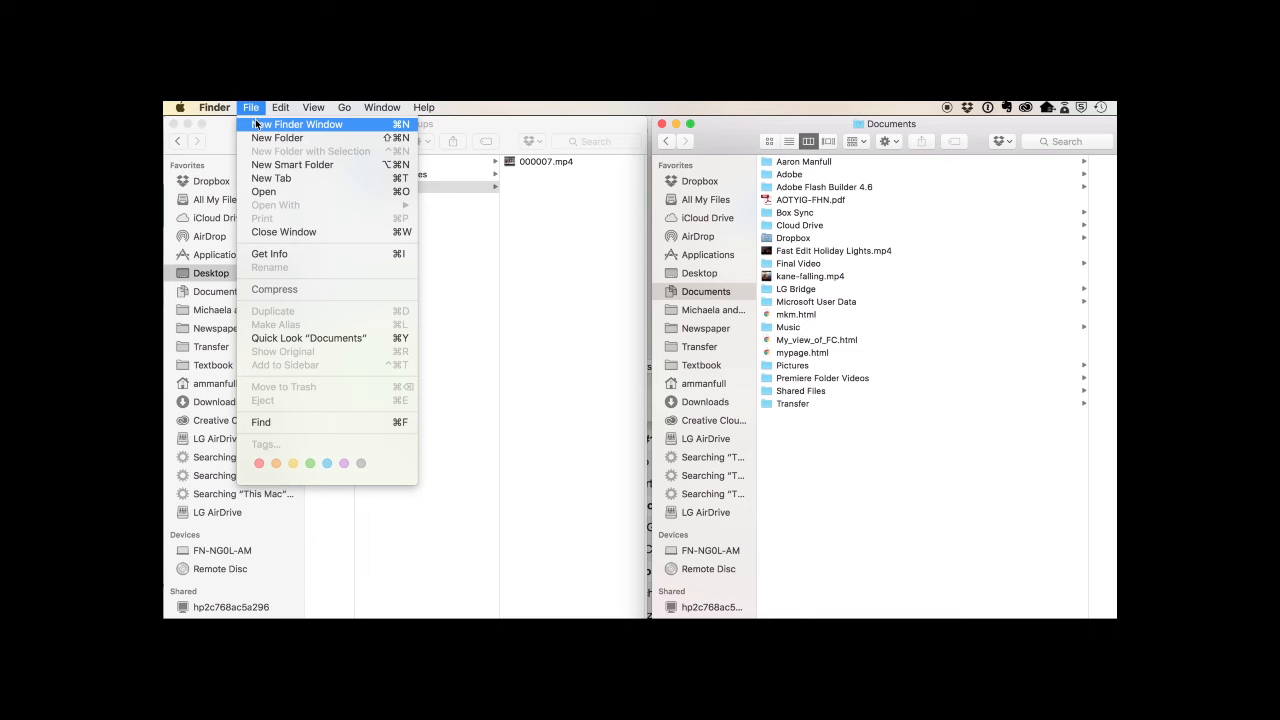
click(257, 124)
drag(825, 140, 651, 130)
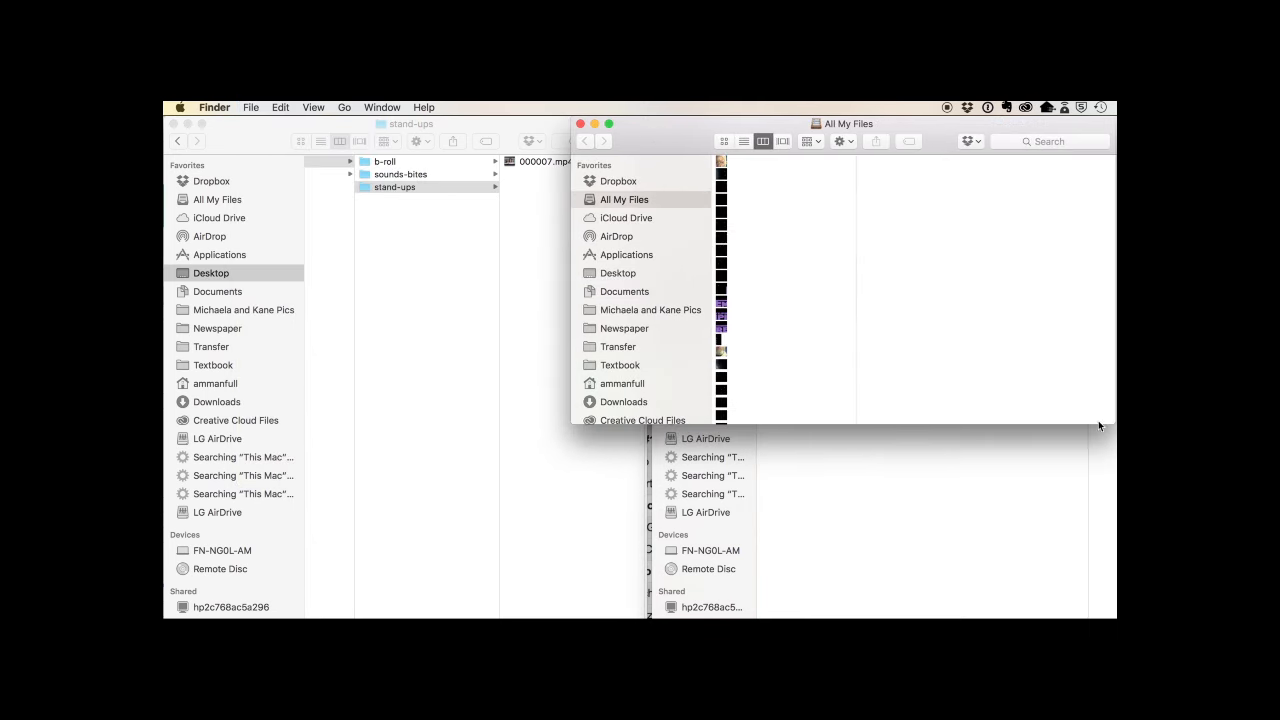
drag(1114, 425, 1115, 611)
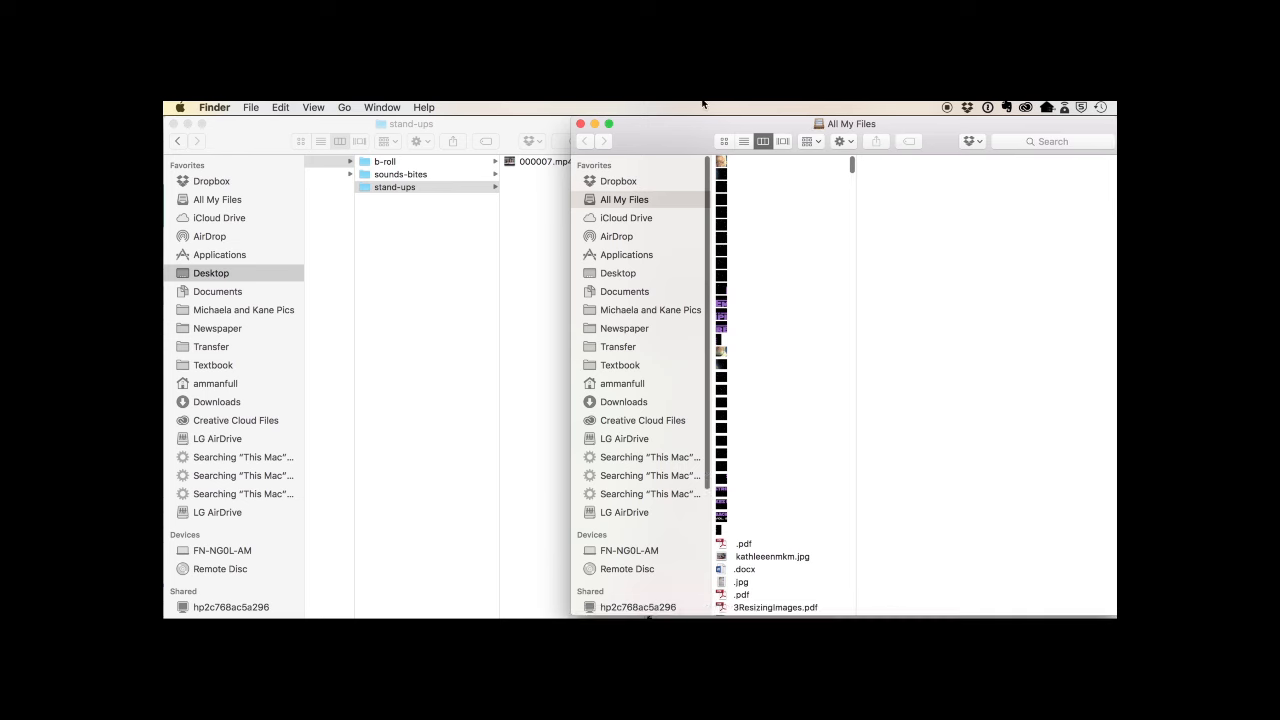
drag(694, 128, 775, 131)
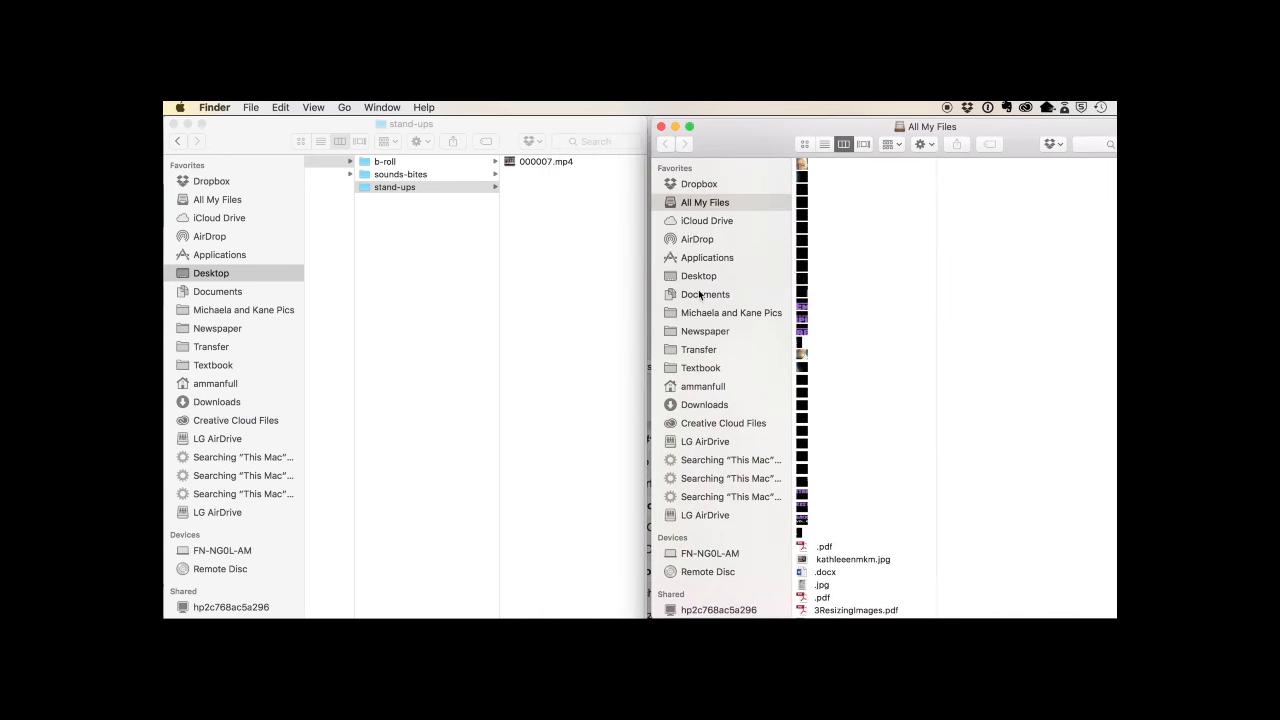
- Show the Documents folder in the new window
click(698, 294)
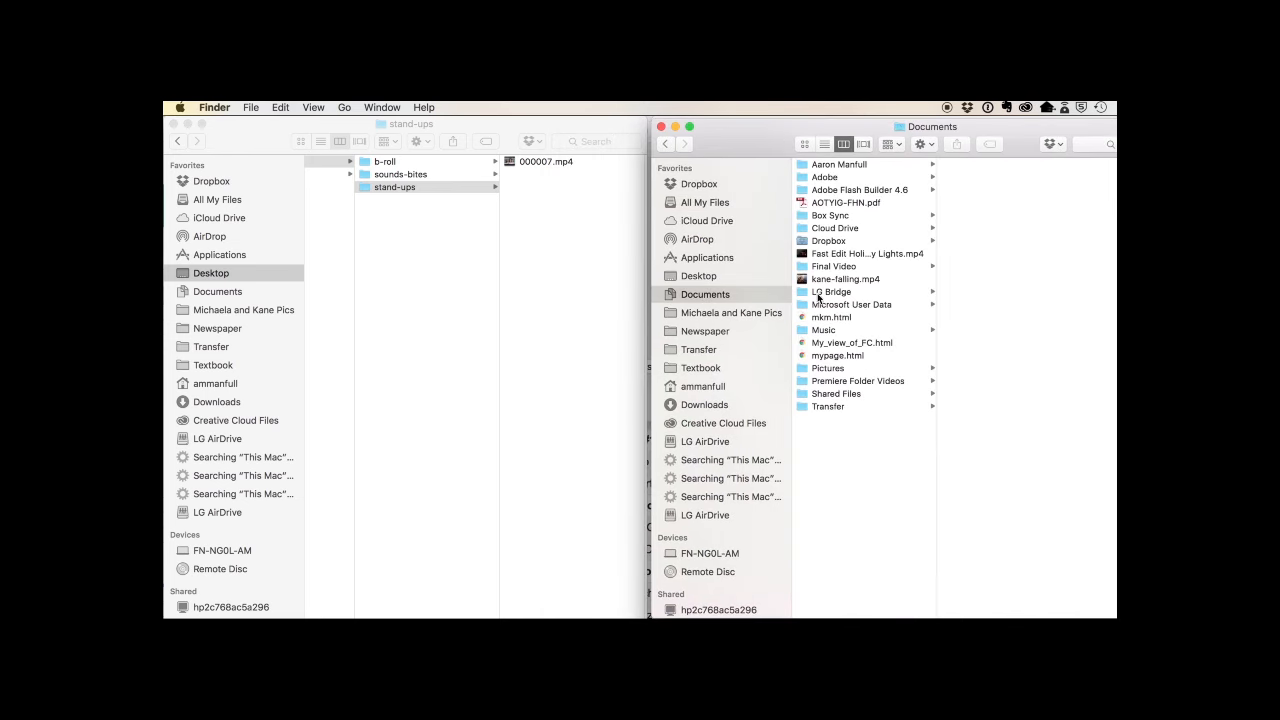
click(348, 109)
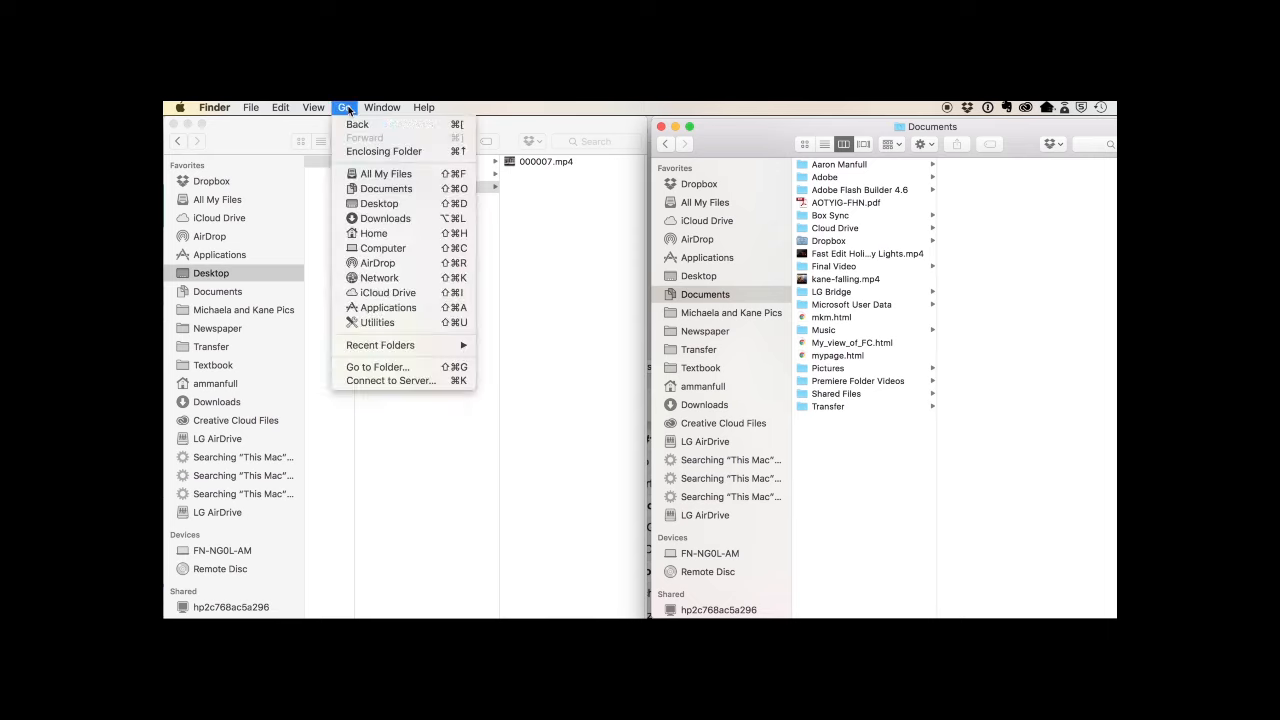
click(366, 187)
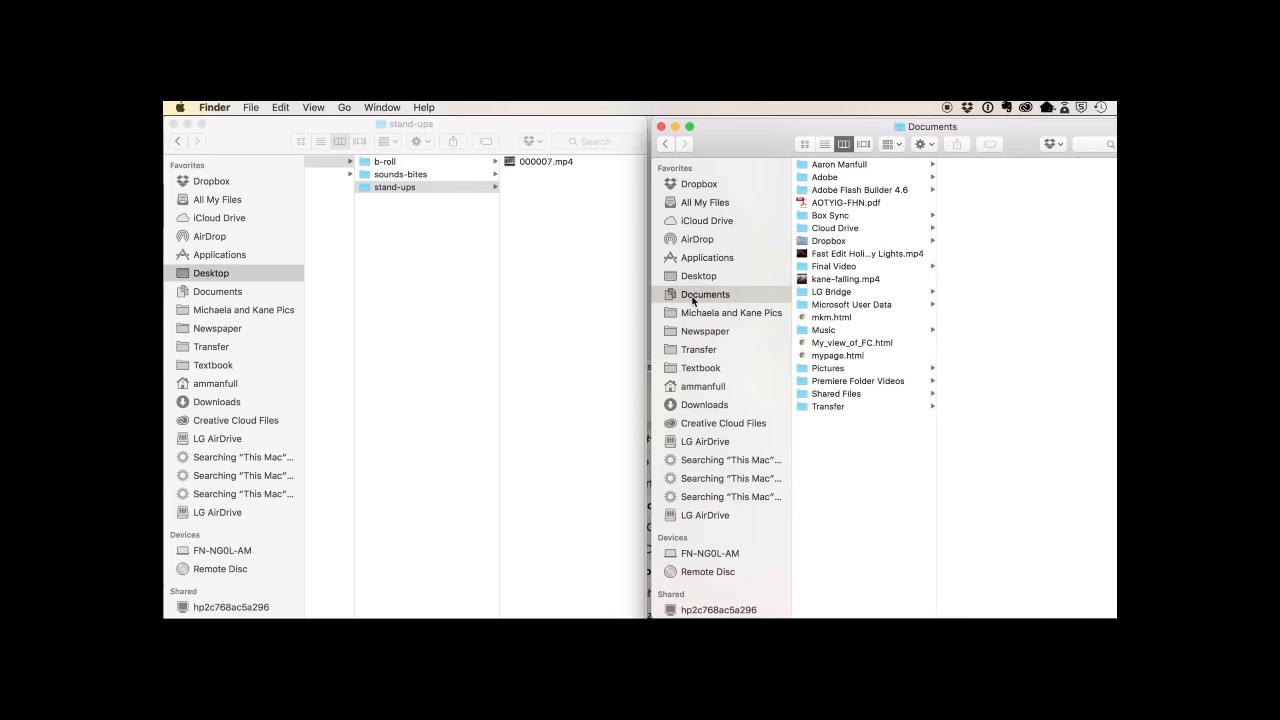
- Create a new folder in Documents named with the user's full name
key(super+shift+n)
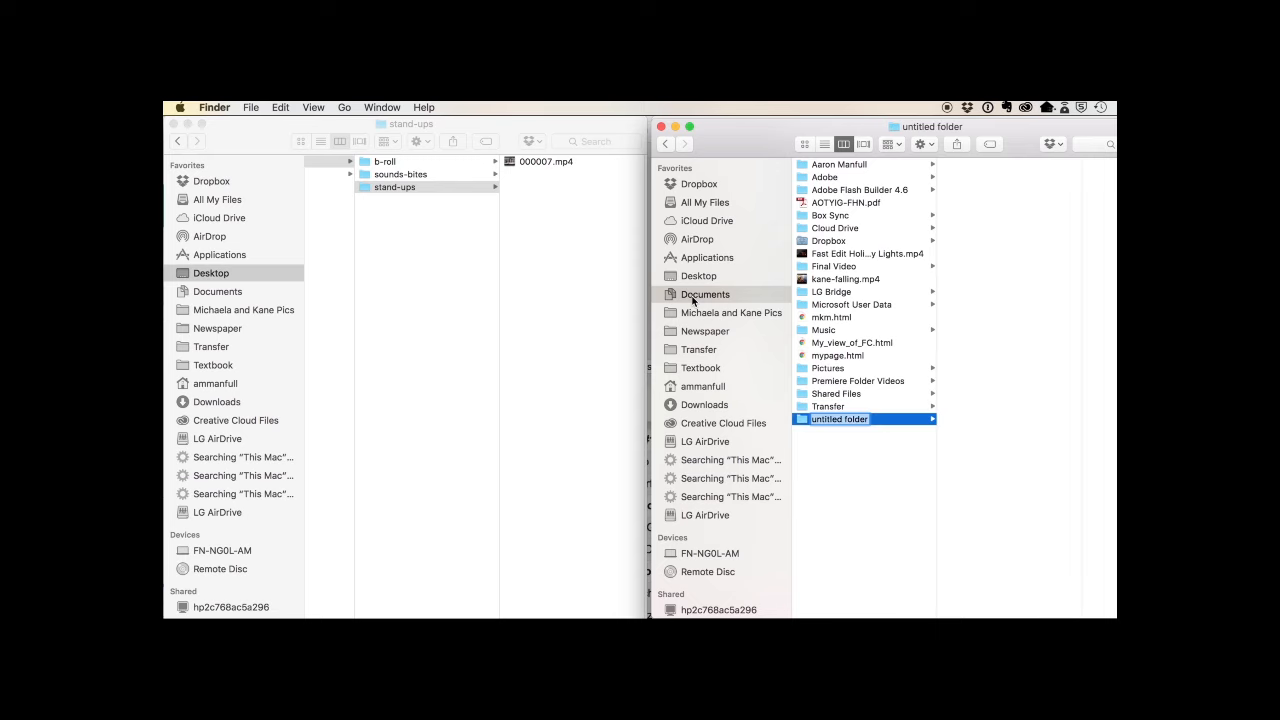
text(Manfull, Aaron)
key(Return)
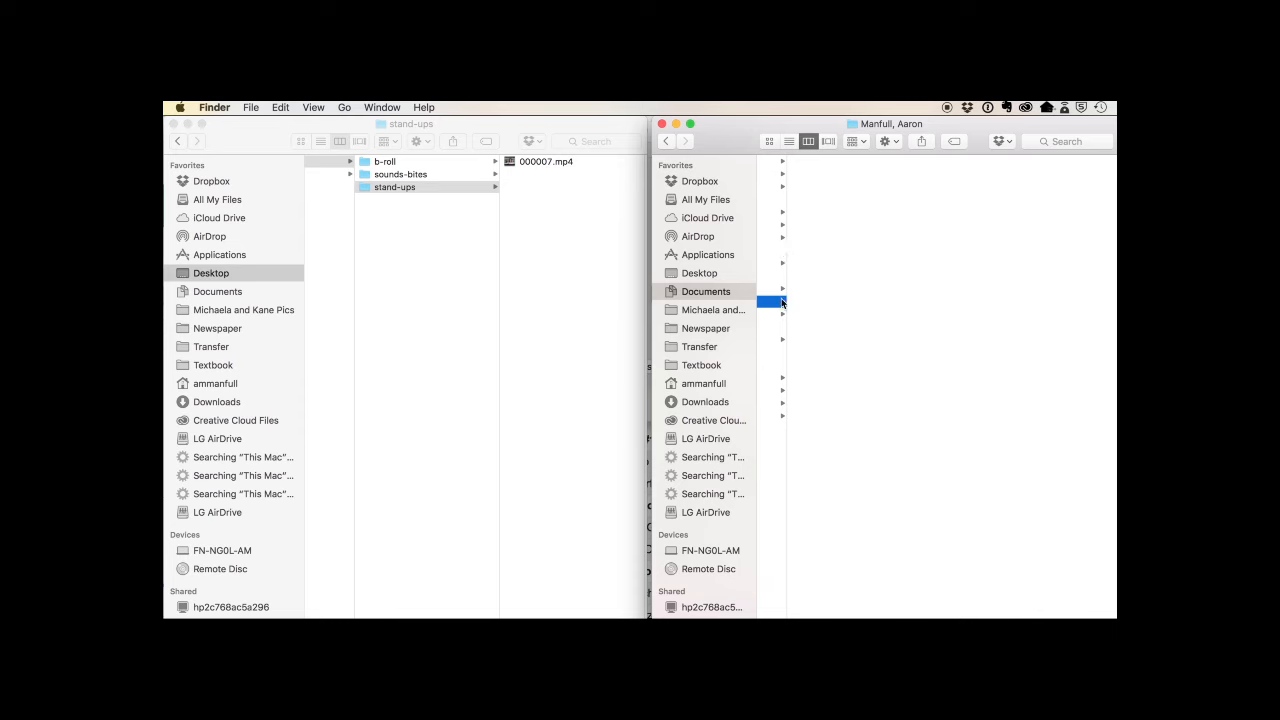
drag(783, 302, 928, 300)
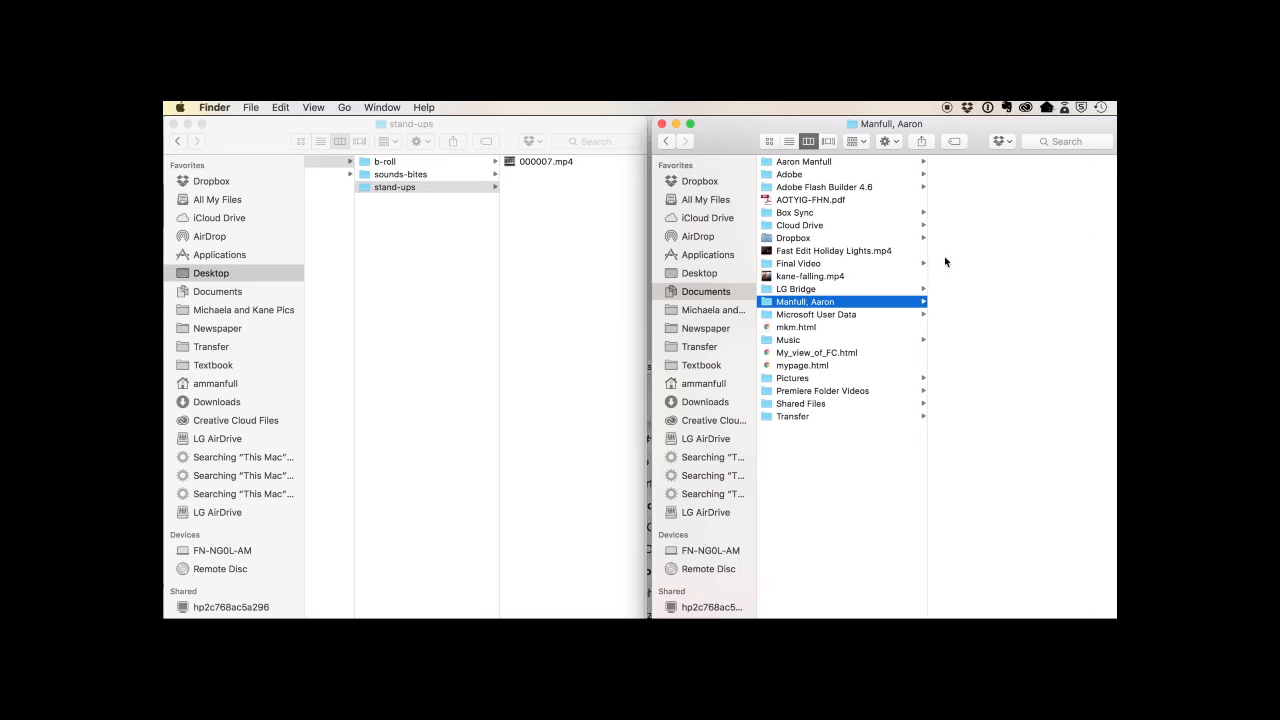
- Inside that personal folder, create a folder named coffeehouse-feature
click(783, 302)
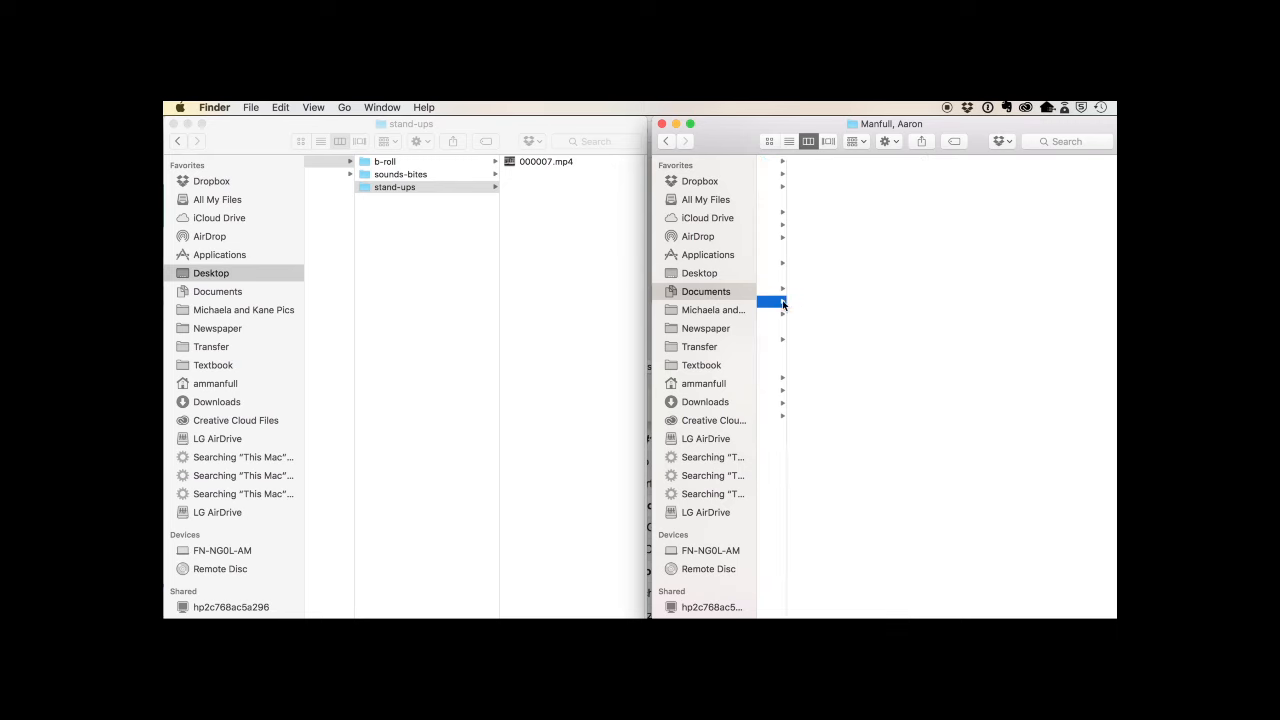
key(shift+super+n)
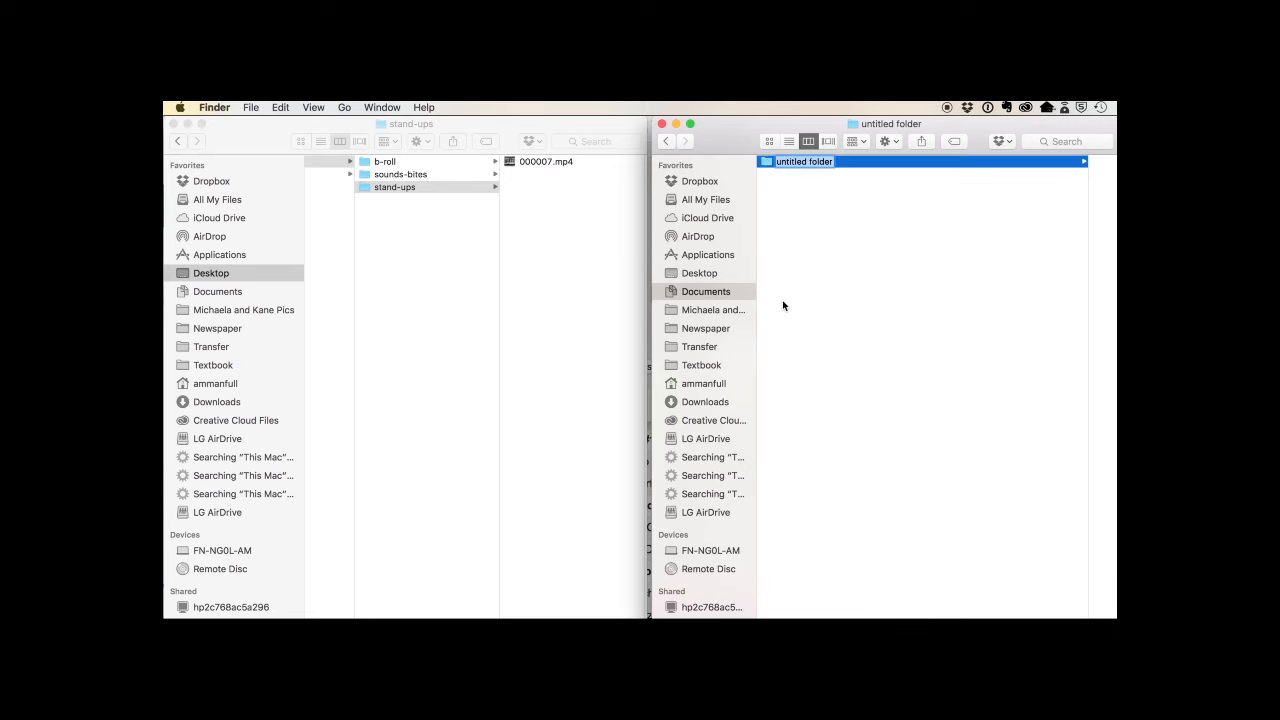
text(coffeehouse-feature)
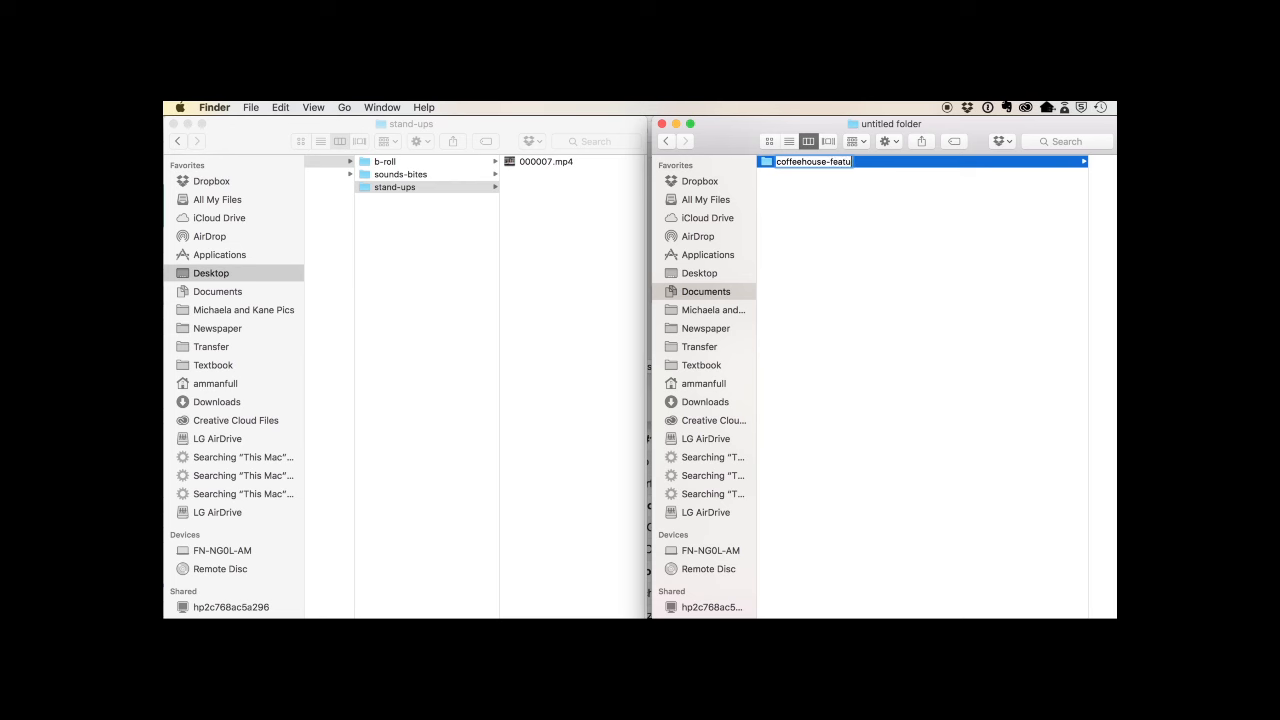
key(Return)
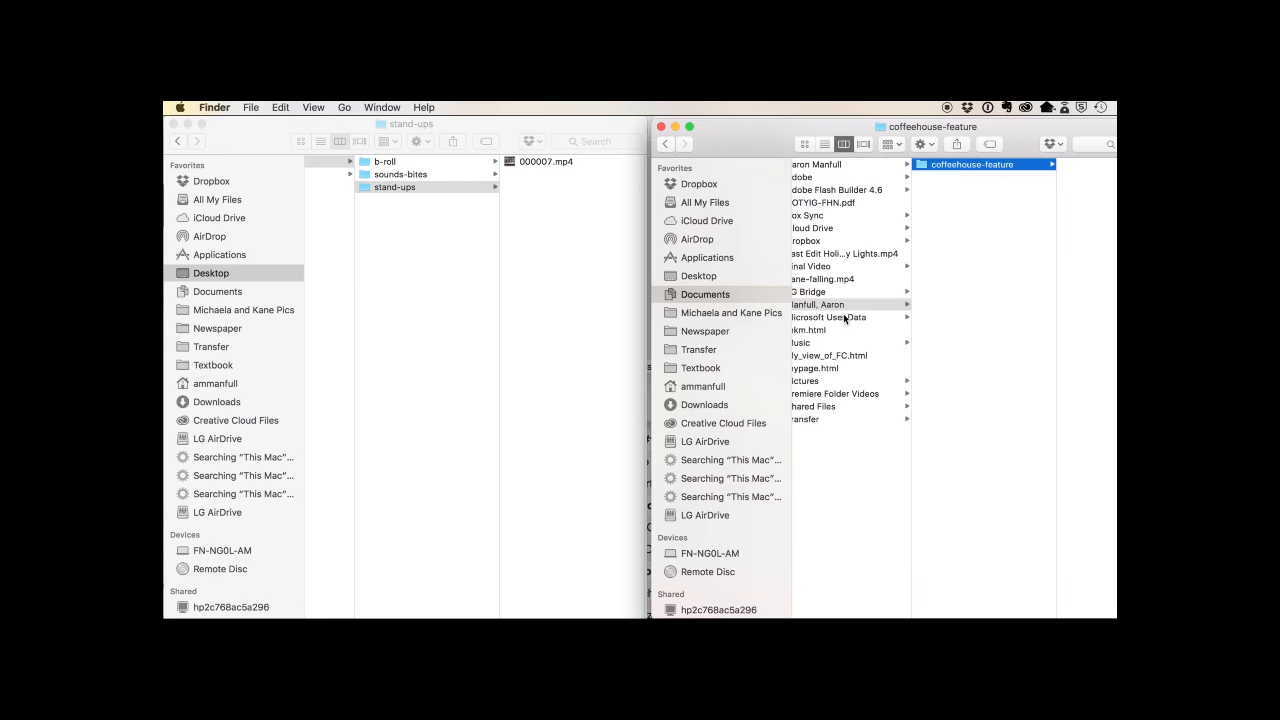
- Select b-roll, sounds-bites and stand-ups in canon100 and drag them onto coffeehouse-feature
scroll(846, 309, left, 1)
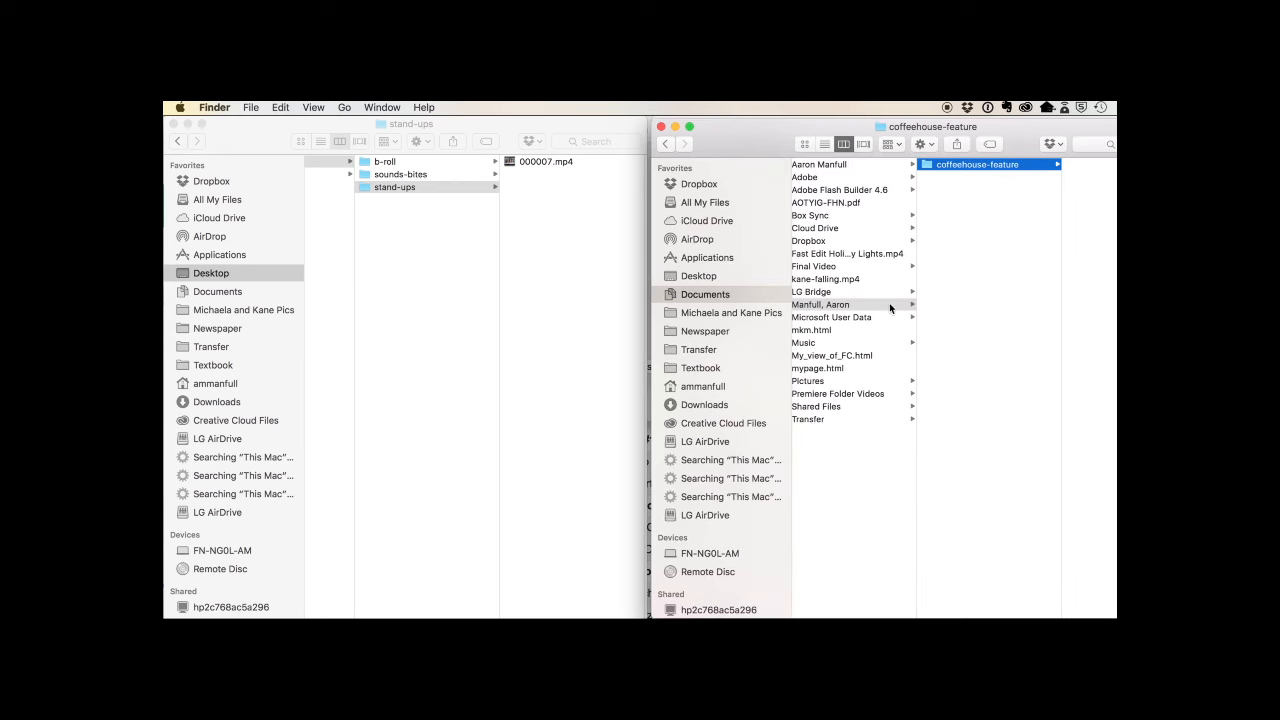
scroll(1066, 174, right, 1)
scroll(1066, 174, left, 1)
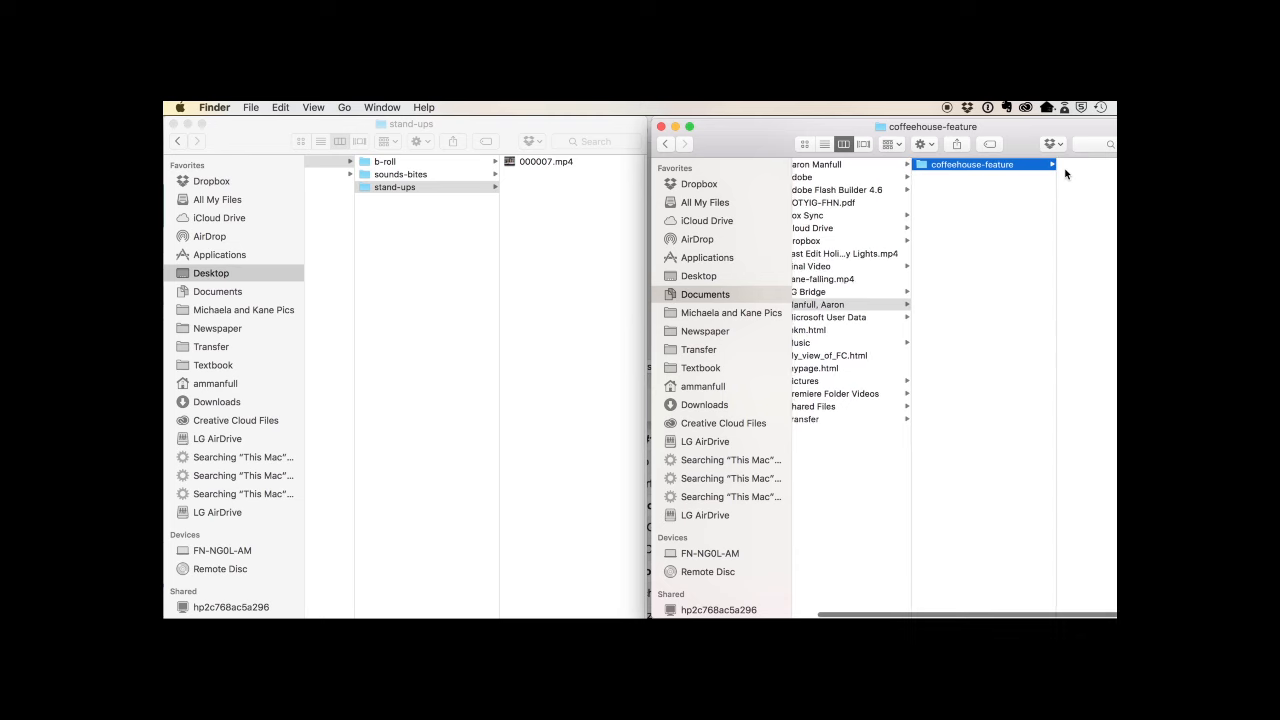
click(394, 150)
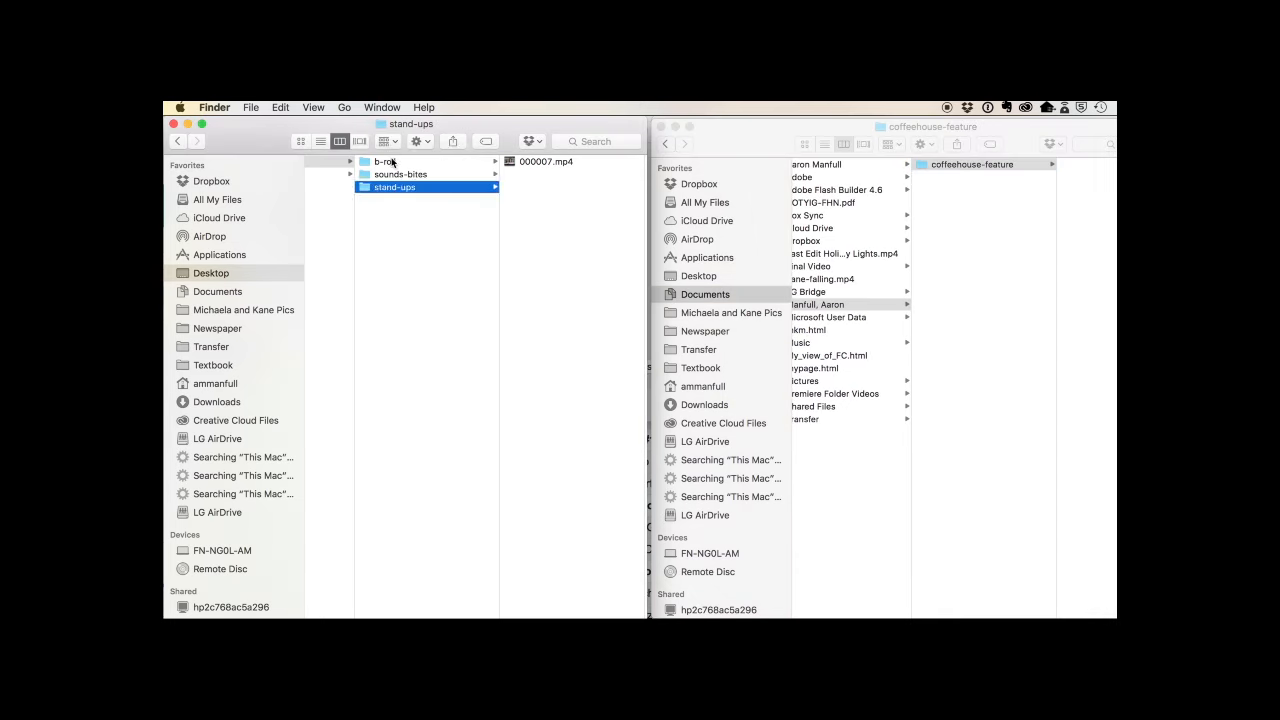
click(392, 161)
shift+click(395, 187)
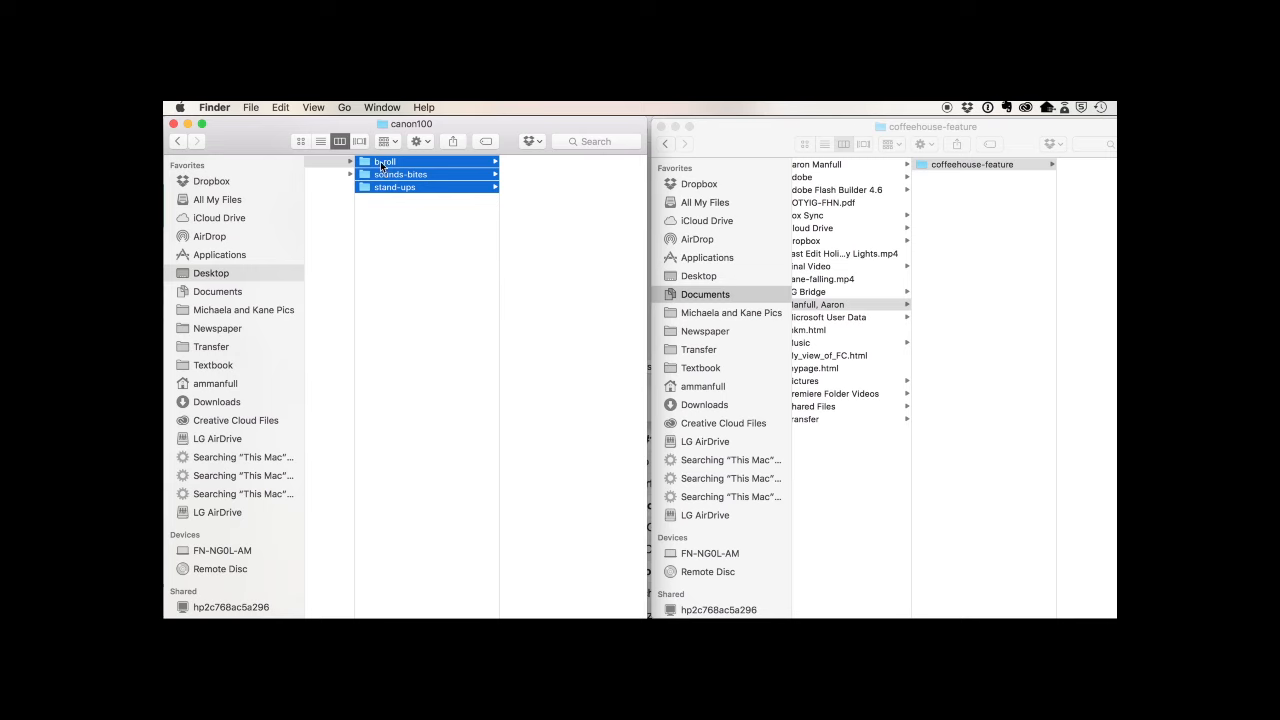
drag(386, 170, 1072, 199)
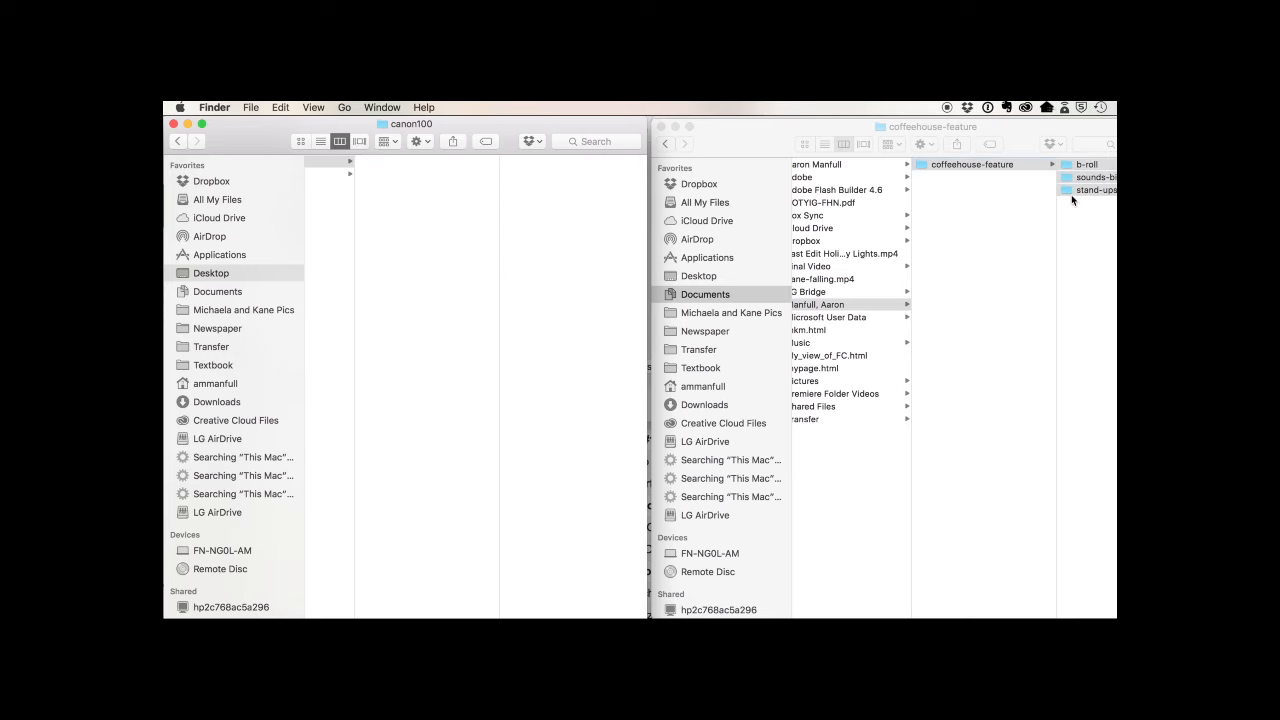
scroll(925, 257, left, 3)
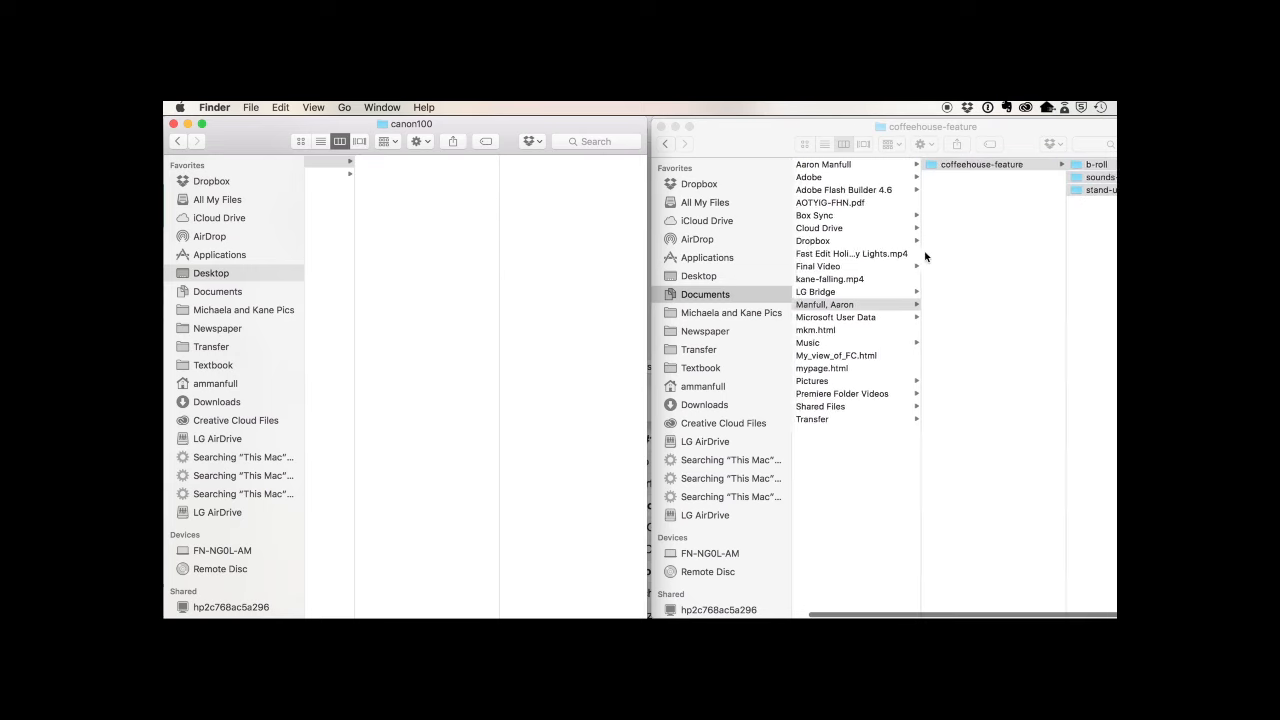